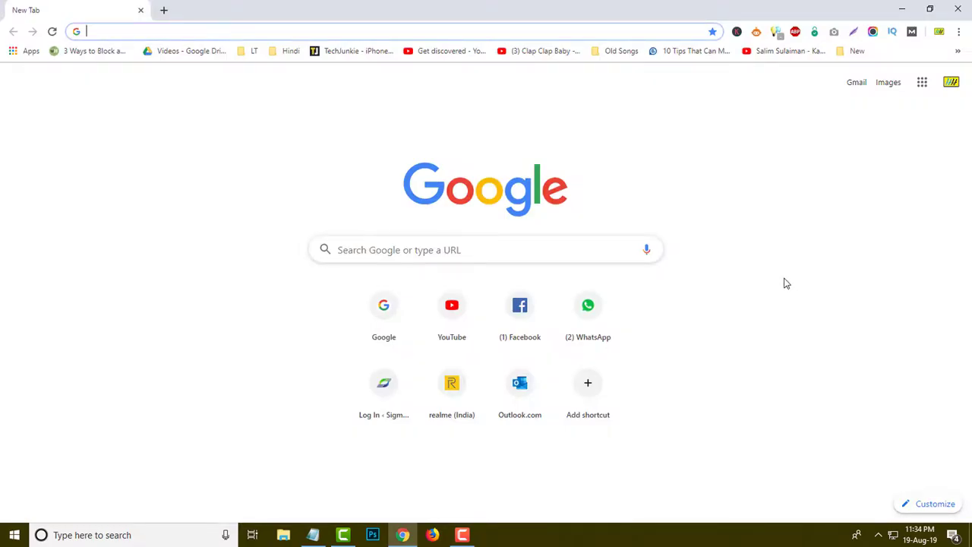
# Open a new incognito window from Chrome's main menu.
pyautogui.click(787, 271)
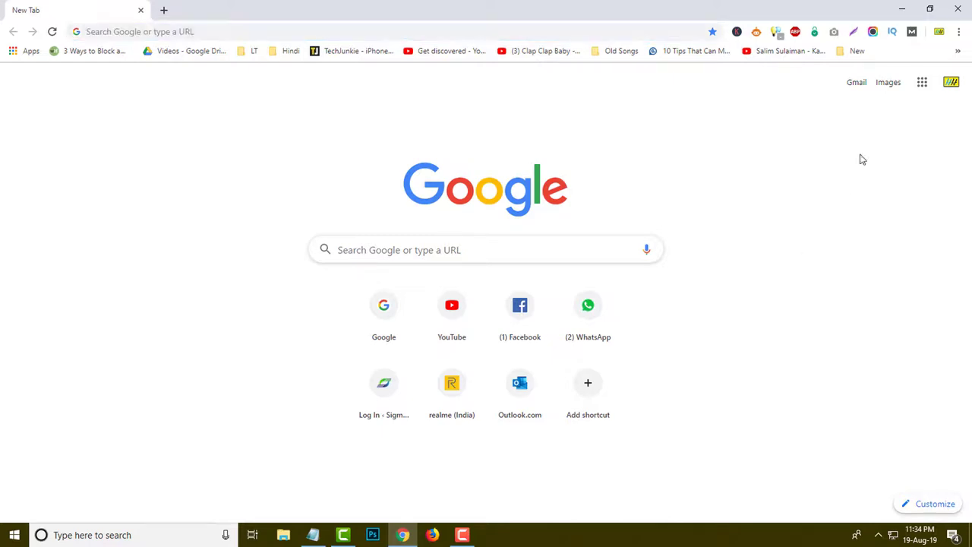
pyautogui.click(959, 32)
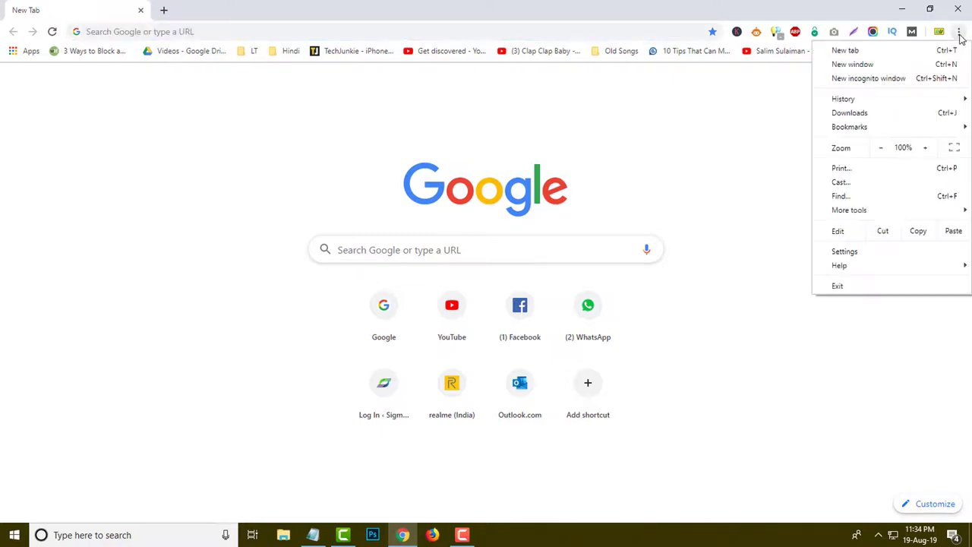
pyautogui.click(873, 79)
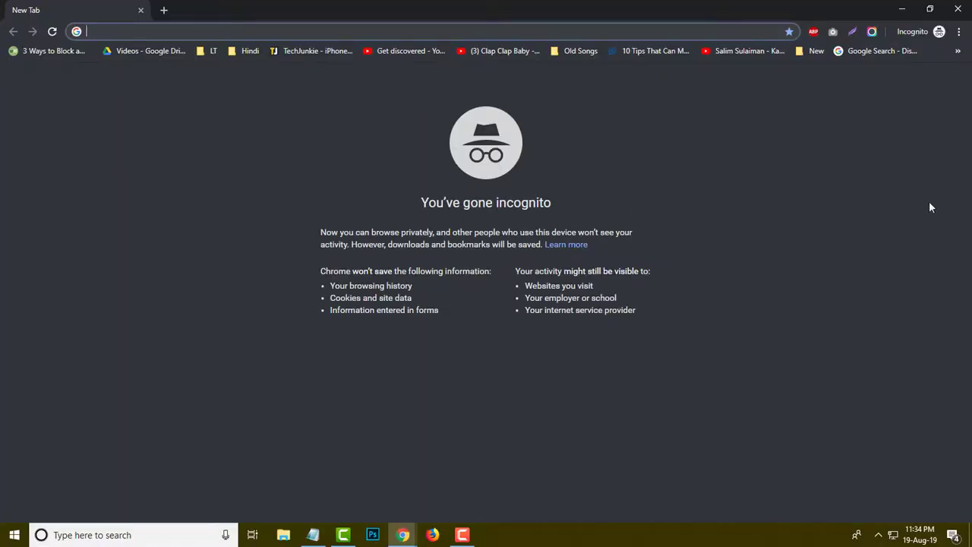
pyautogui.click(907, 209)
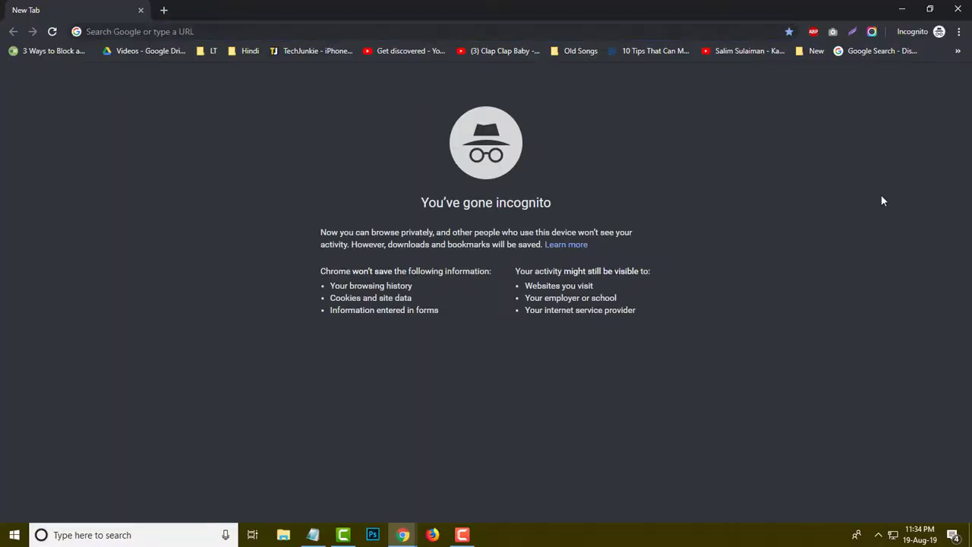
# Check the Awesome Screenshot capture options, then dismiss the menu and focus the address bar.
pyautogui.click(875, 36)
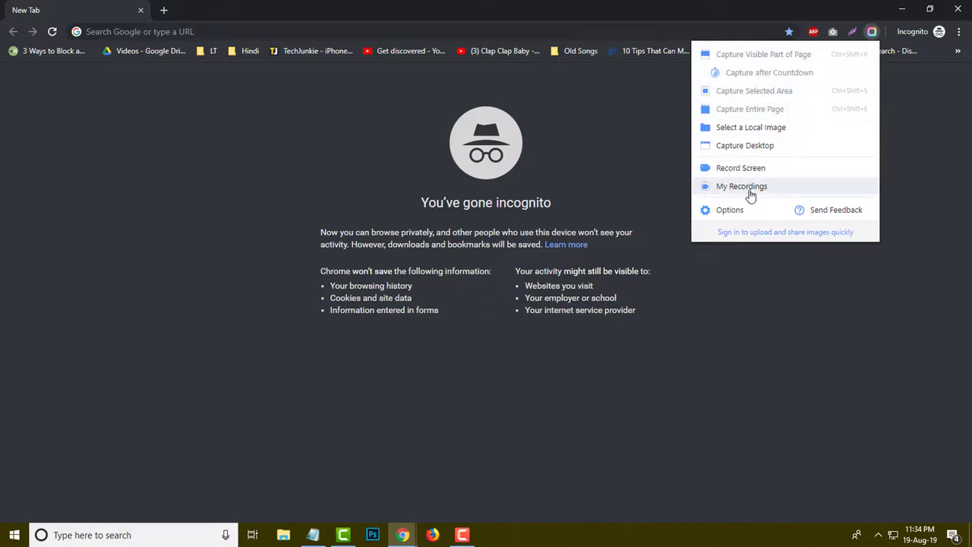
pyautogui.click(292, 153)
pyautogui.click(153, 31)
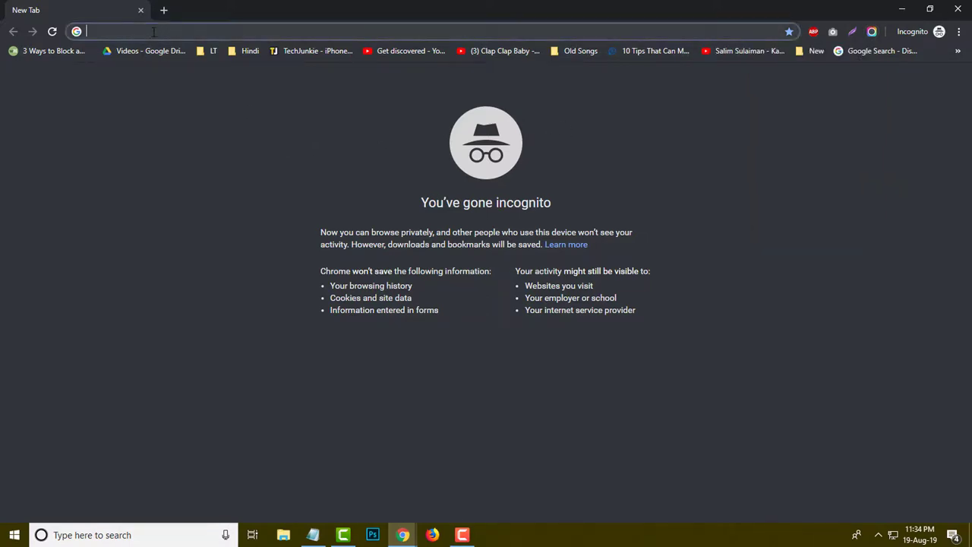
# Load labstech.org in the incognito window.
pyautogui.write('labstech.org')
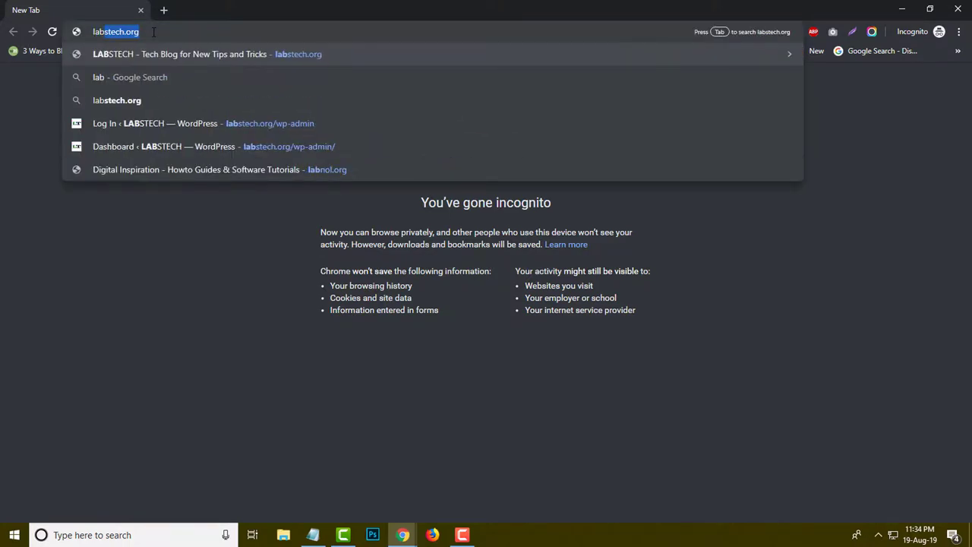
pyautogui.press('Return')
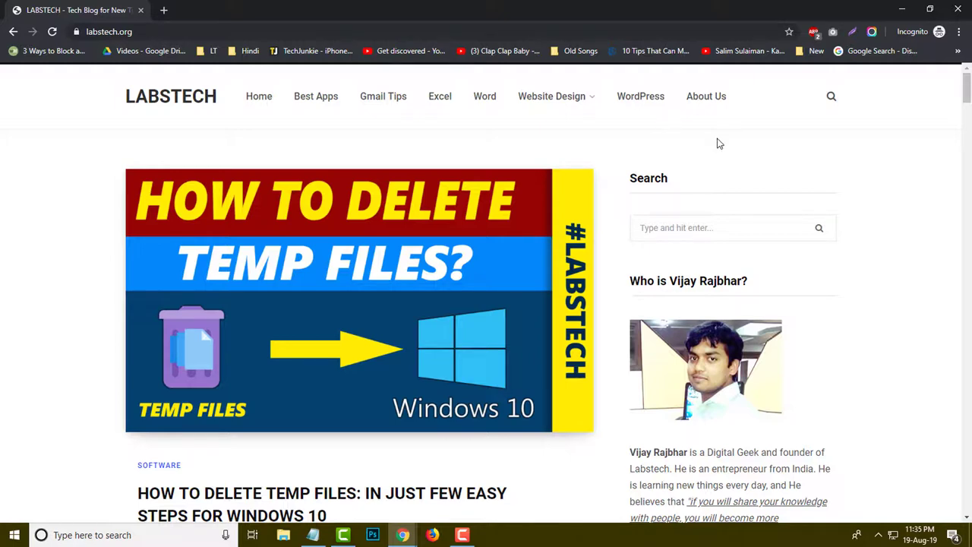
# Capture the visible part of the LABSTECH page into the editor, then return to the new tab.
pyautogui.click(872, 32)
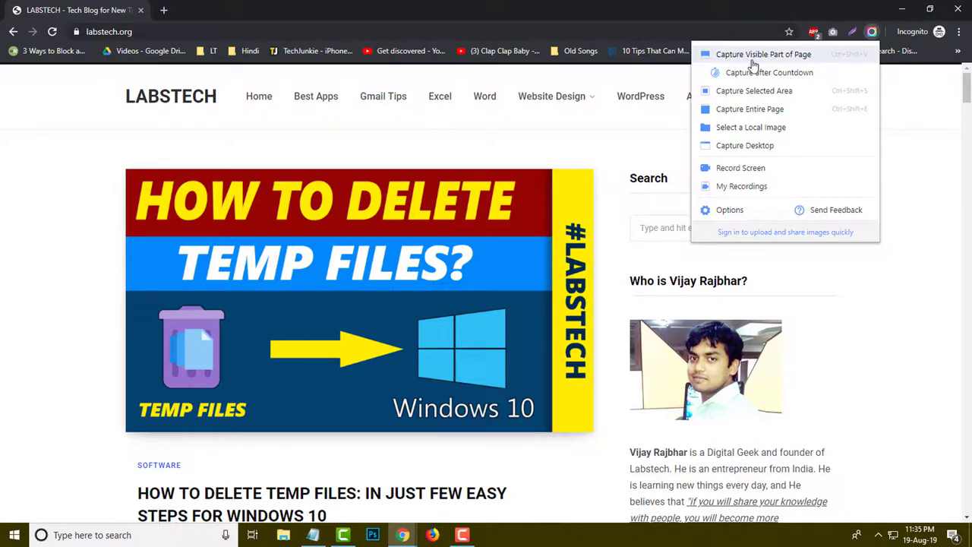
pyautogui.click(790, 61)
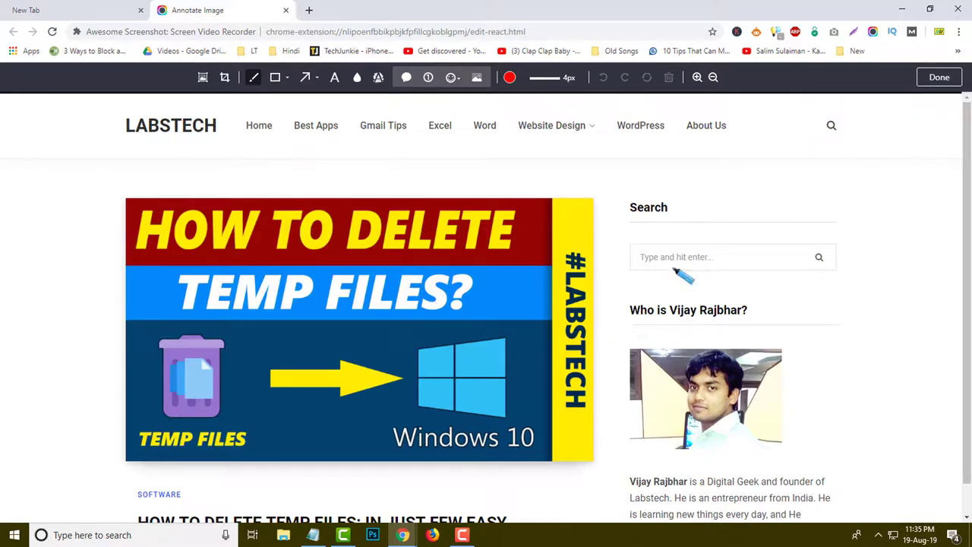
pyautogui.click(65, 13)
pyautogui.click(187, 13)
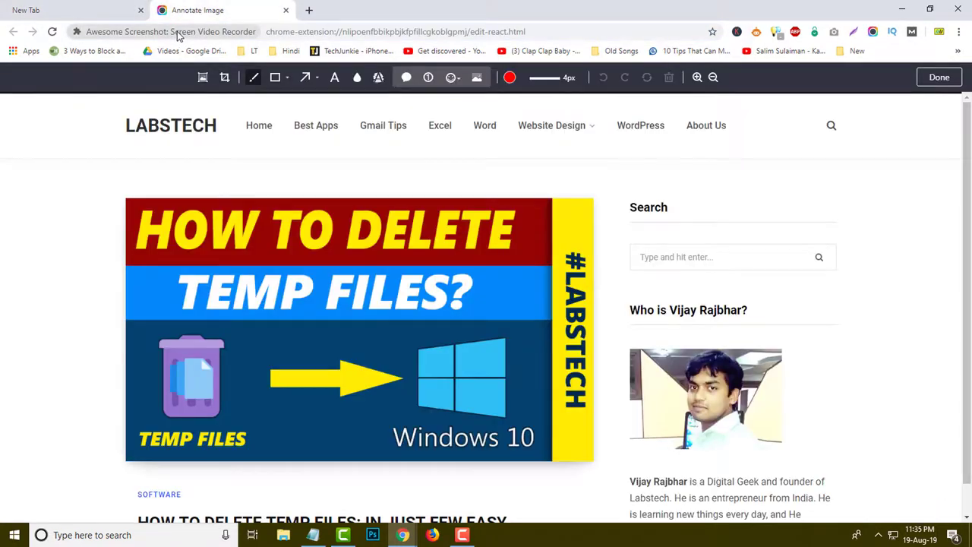
pyautogui.click(98, 16)
# Load labstech.org in the new tab, fixing a typo in the address.
pyautogui.click(134, 30)
pyautogui.write('labe')
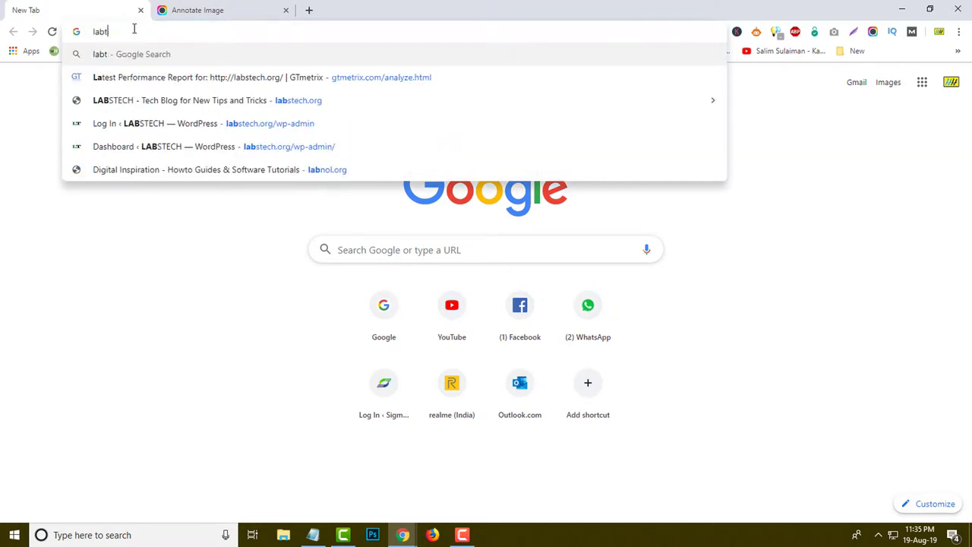
pyautogui.press('BackSpace')
pyautogui.write('s')
pyautogui.press('Return')
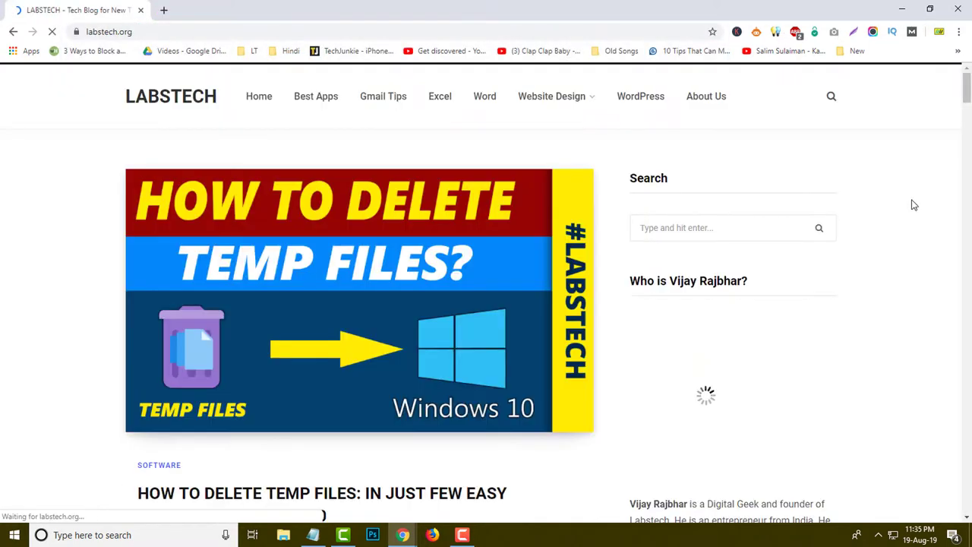
# Take a Capture after Countdown of the page, scroll through it, and close the editor.
pyautogui.click(871, 31)
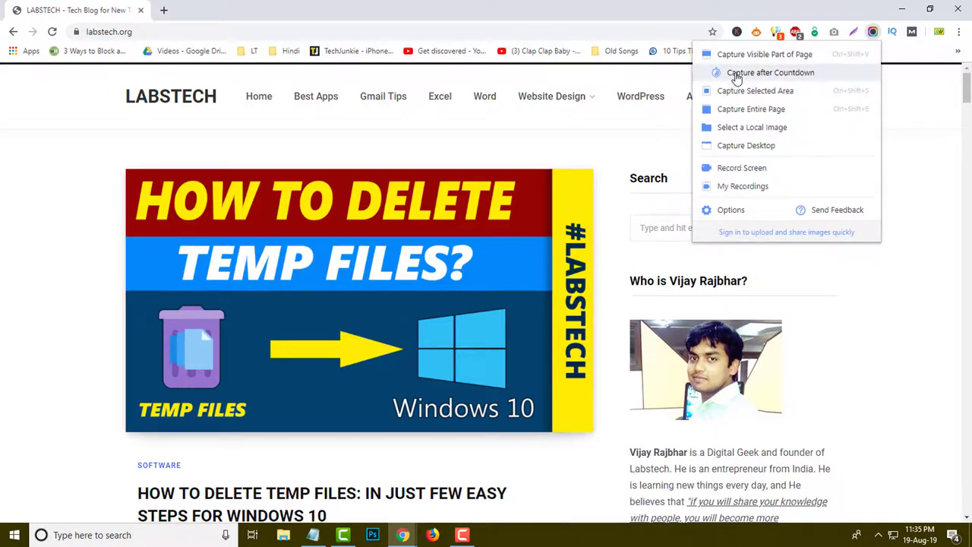
pyautogui.click(785, 73)
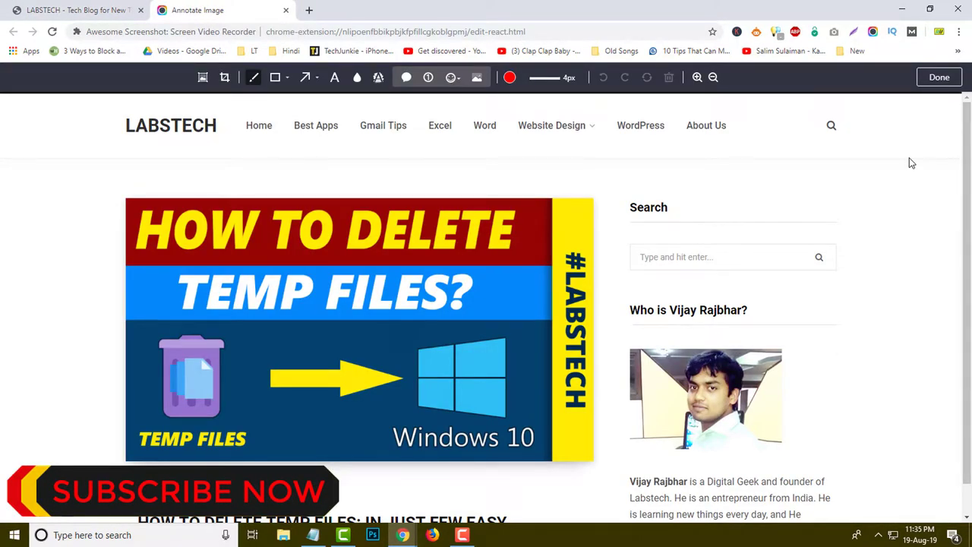
pyautogui.scroll(-1, 735, 255)
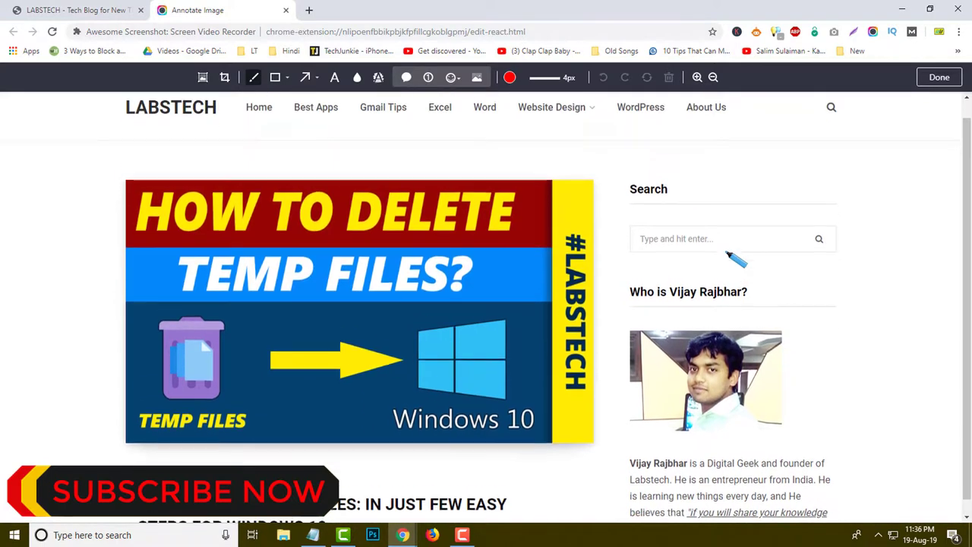
pyautogui.scroll(1, 734, 258)
pyautogui.scroll(-2, 742, 273)
pyautogui.scroll(2, 732, 270)
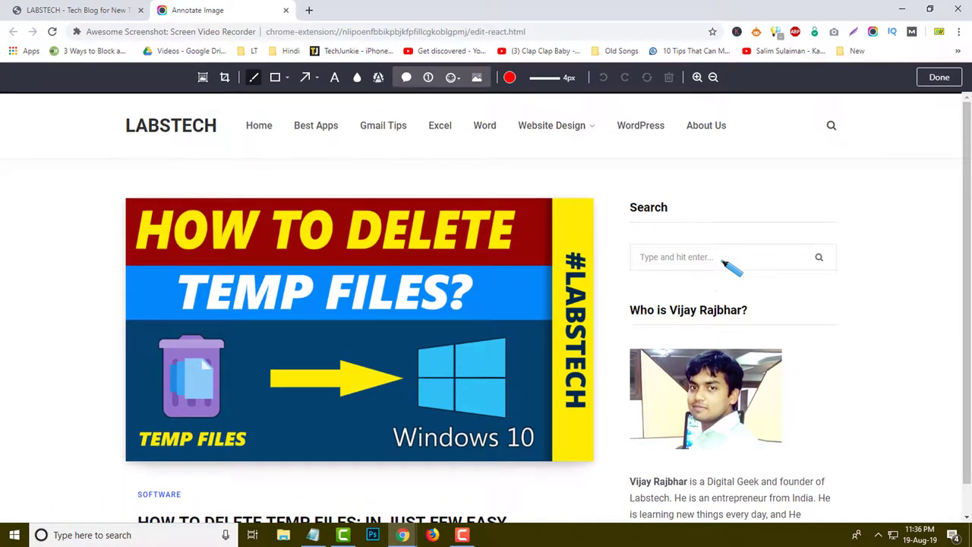
pyautogui.click(286, 11)
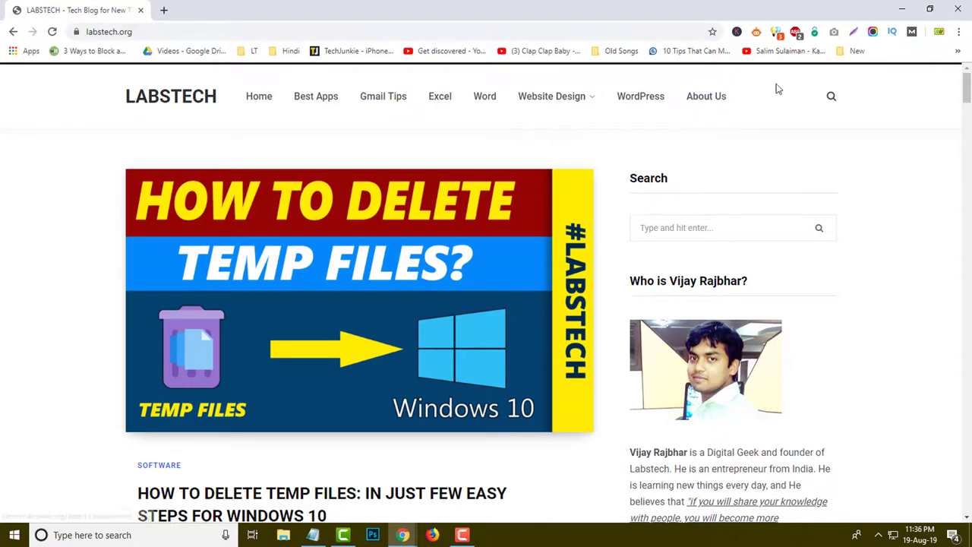
# Capture only the 781 x 441 'How to Delete Temp Files' banner as a selected area.
pyautogui.click(873, 32)
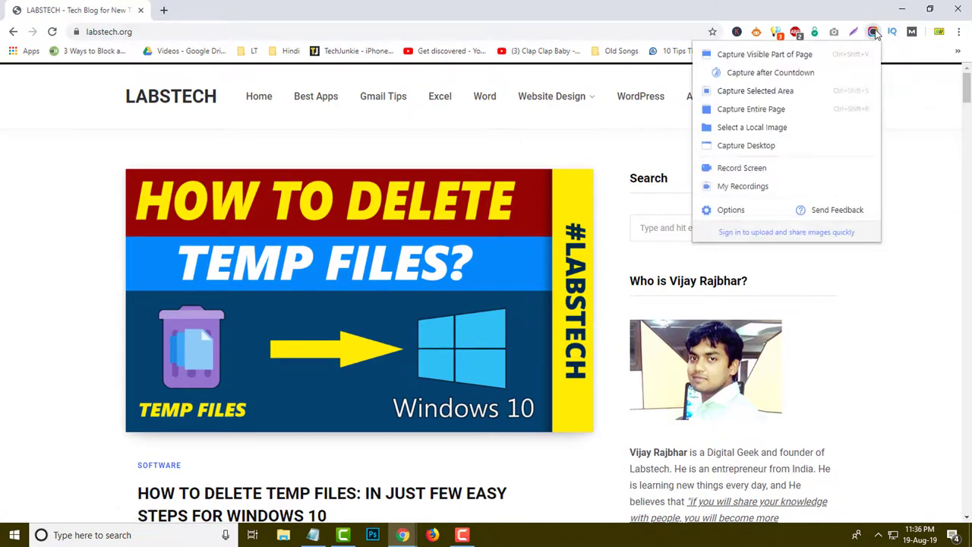
pyautogui.click(749, 91)
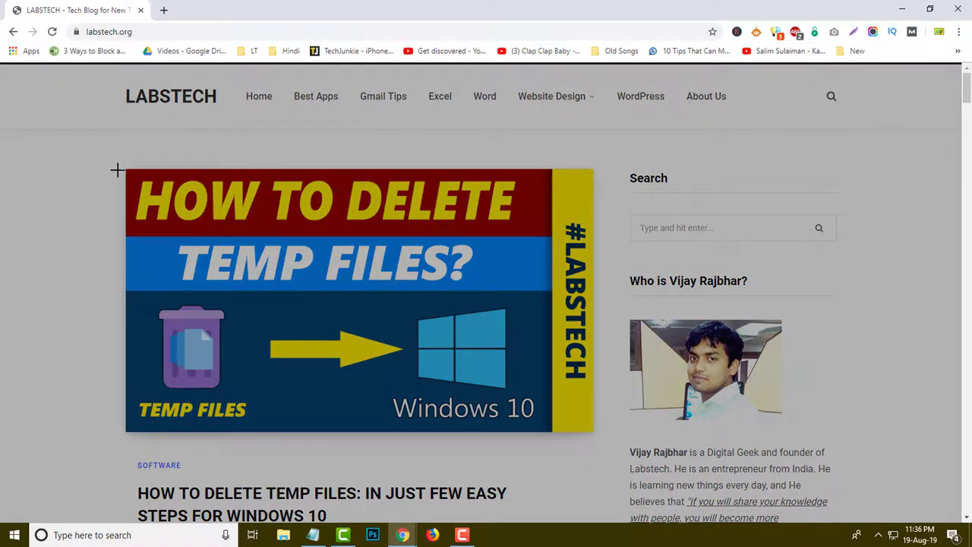
pyautogui.moveTo(123, 167); pyautogui.dragTo(598, 435)
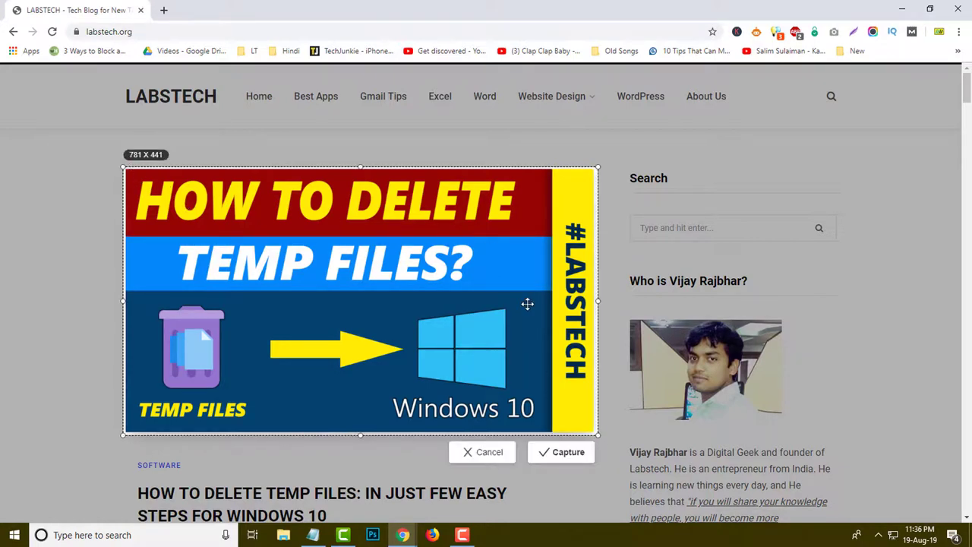
pyautogui.click(566, 455)
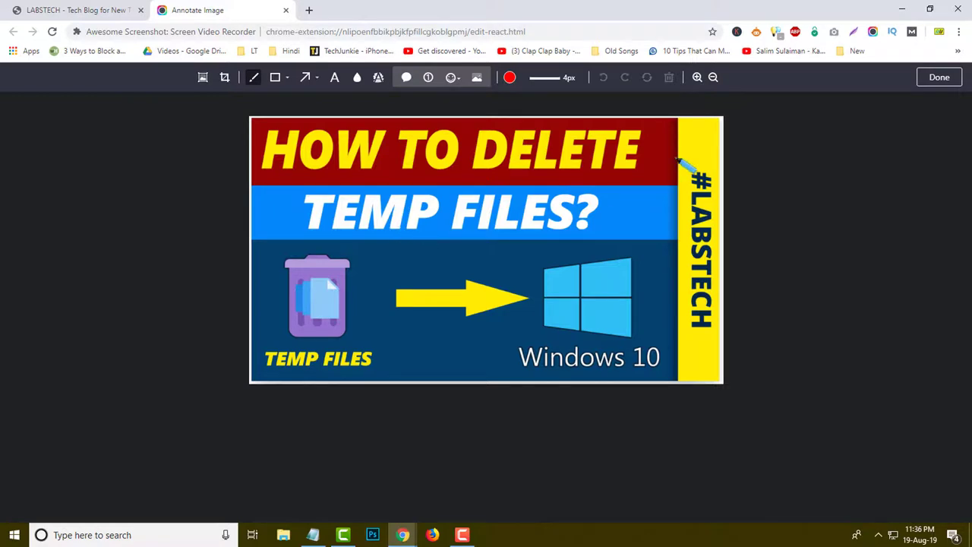
# From the LABSTECH tab, capture the entire page and scroll through the full capture.
pyautogui.click(128, 15)
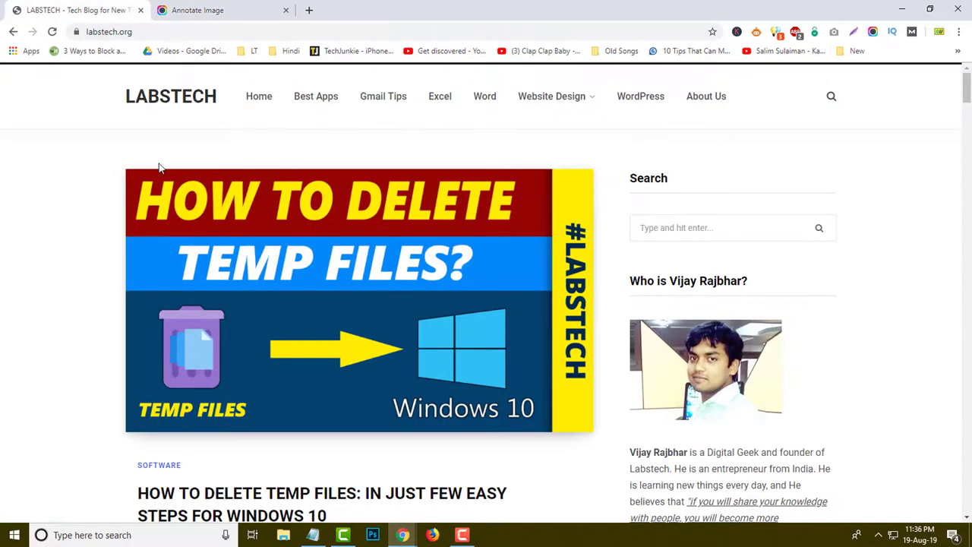
pyautogui.click(873, 32)
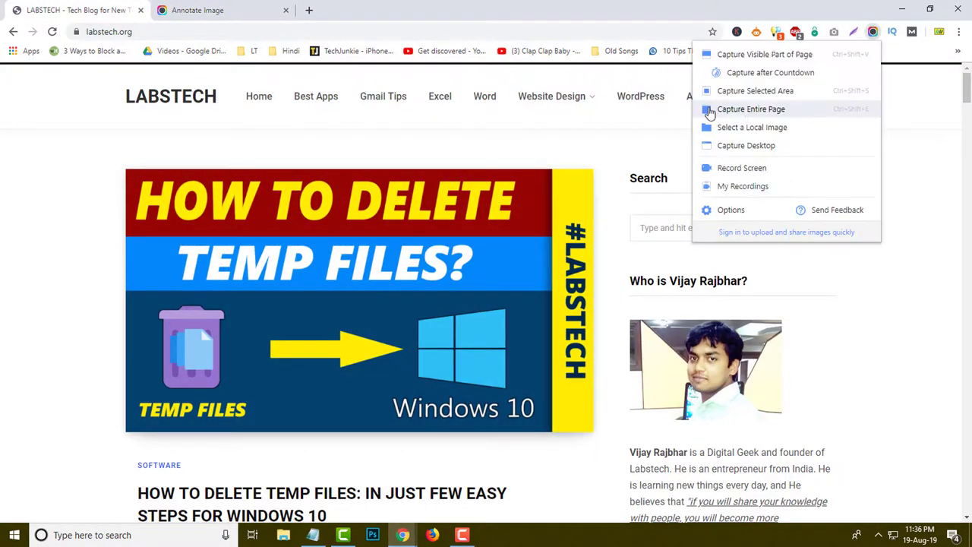
pyautogui.click(749, 110)
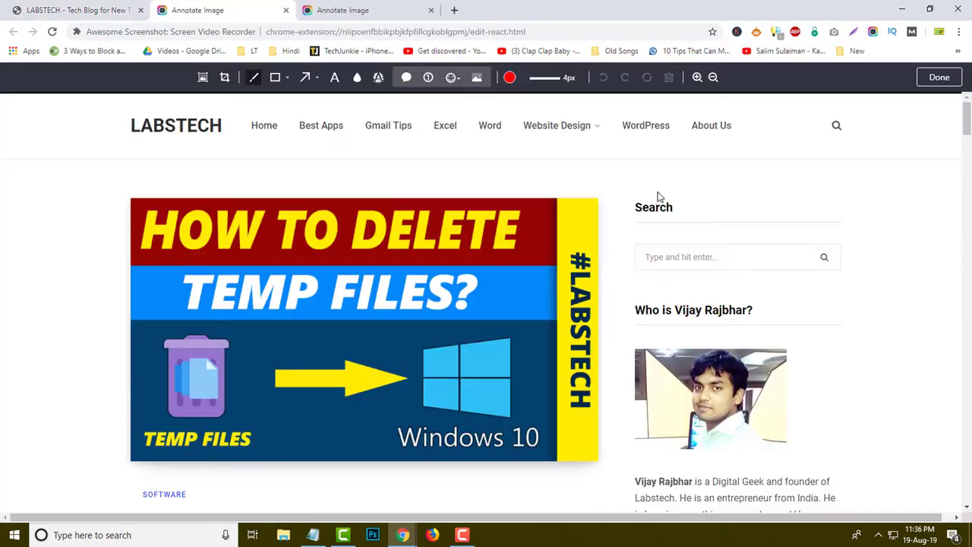
pyautogui.scroll(-15, 688, 228)
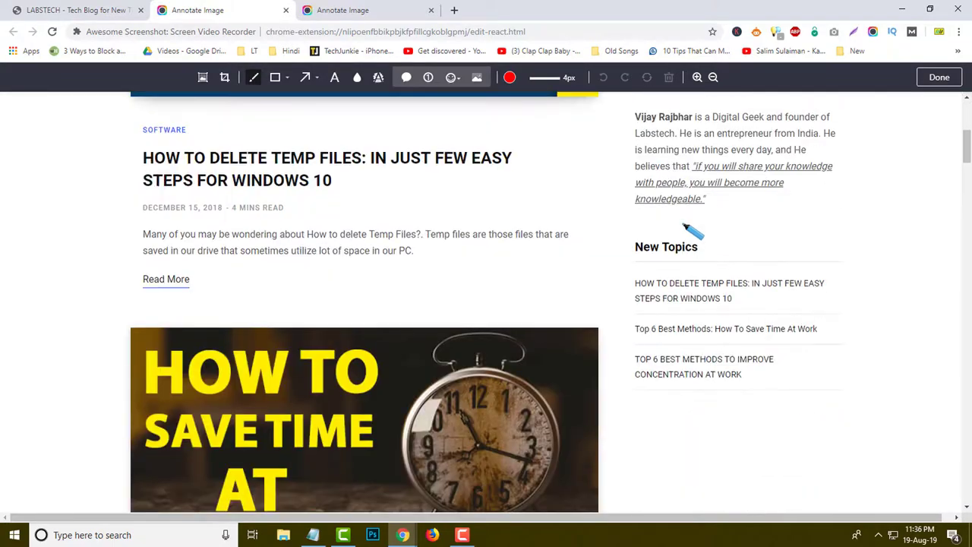
pyautogui.scroll(-15, 687, 275)
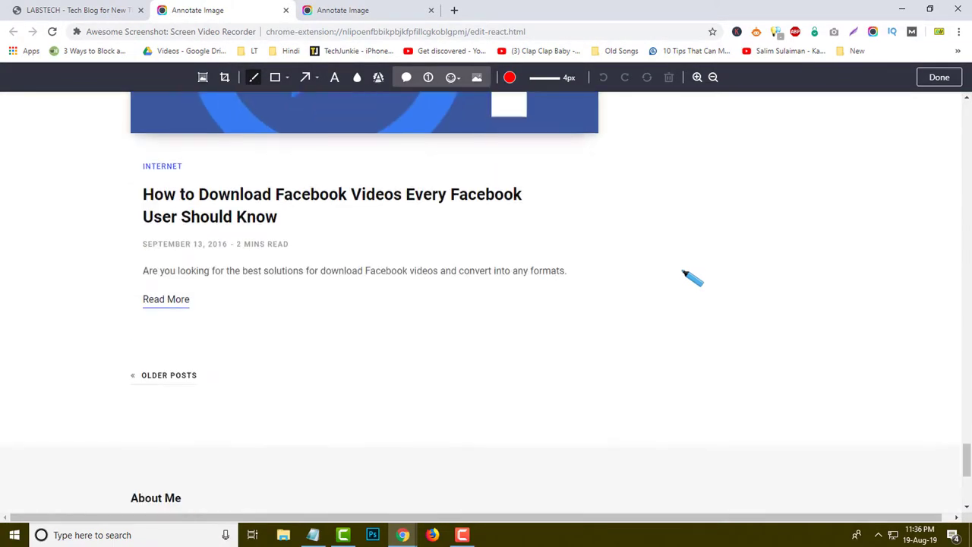
pyautogui.scroll(10, 687, 275)
pyautogui.scroll(20, 687, 276)
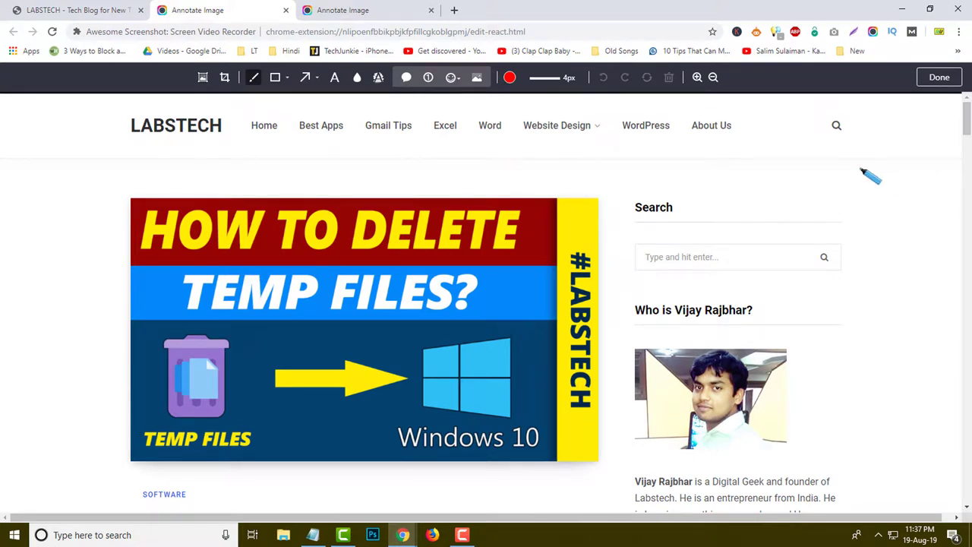
pyautogui.click(872, 31)
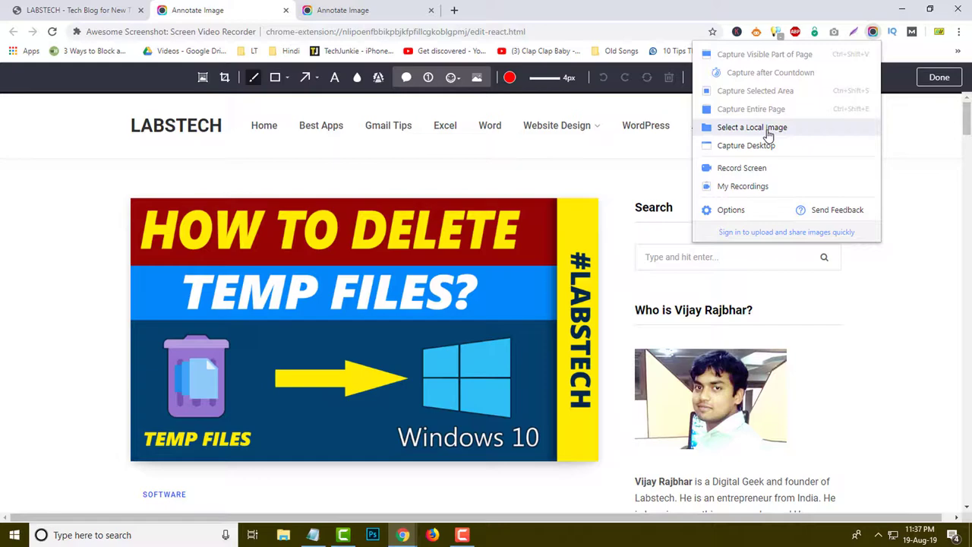
# Open image 5 from the Desktop's old folder in the editor via Select a Local Image.
pyautogui.click(768, 134)
pyautogui.click(584, 263)
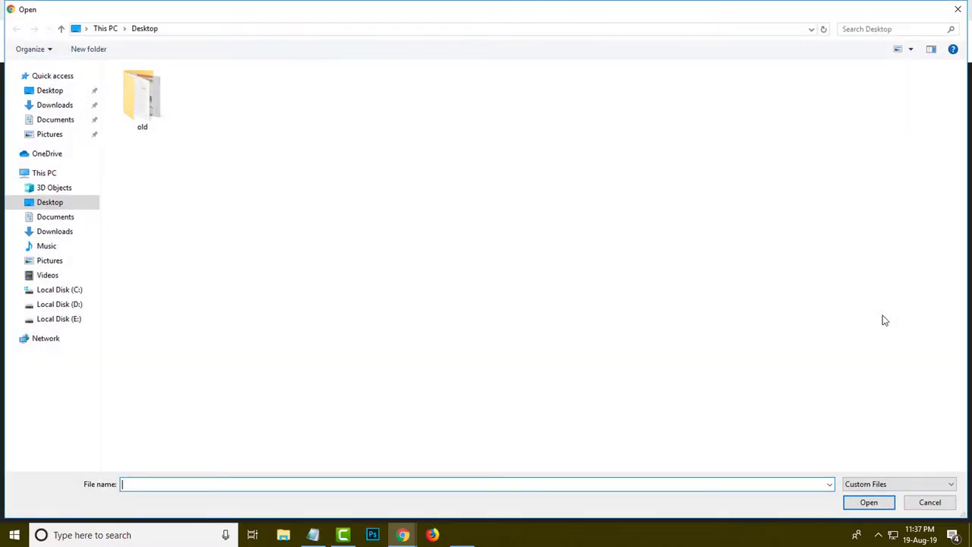
pyautogui.doubleClick(142, 97)
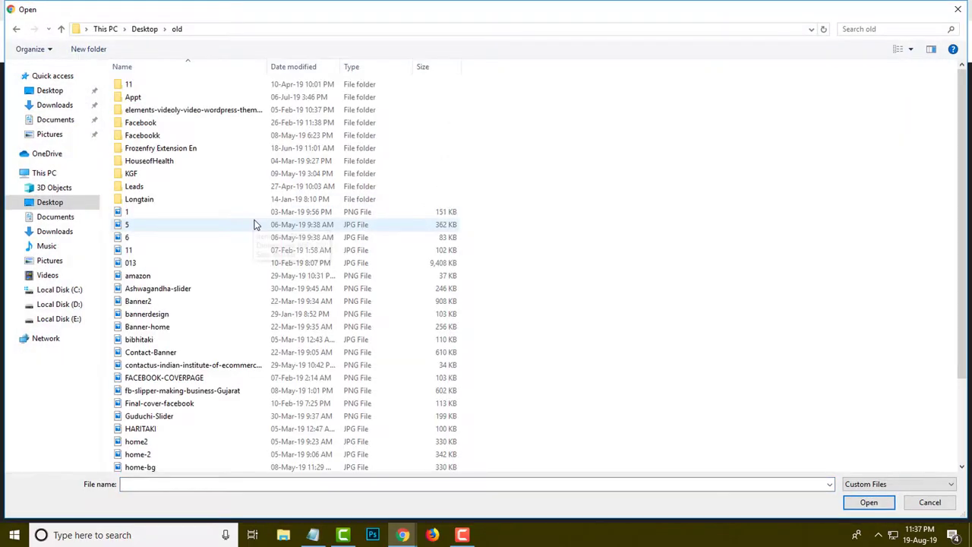
pyautogui.hotkey('ctrl', 'shift', '2')
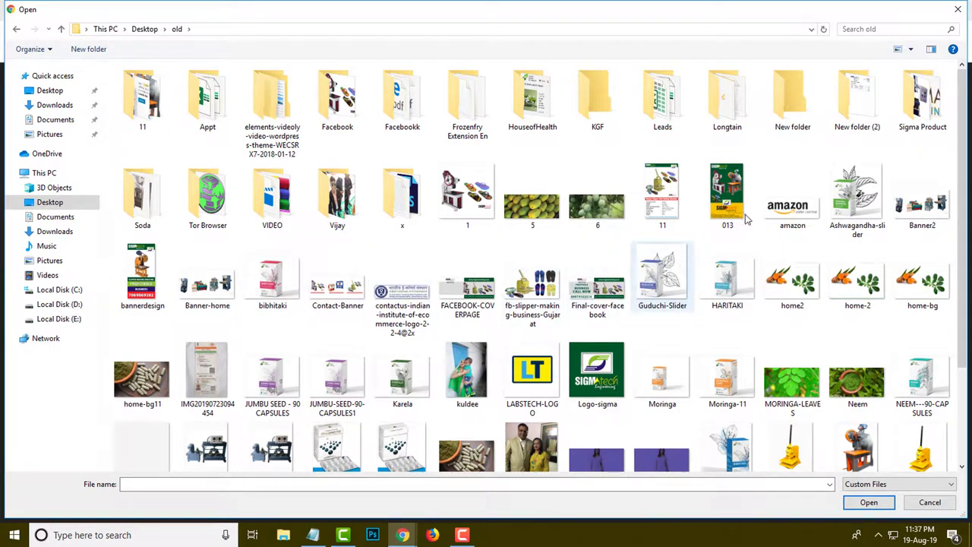
pyautogui.click(532, 199)
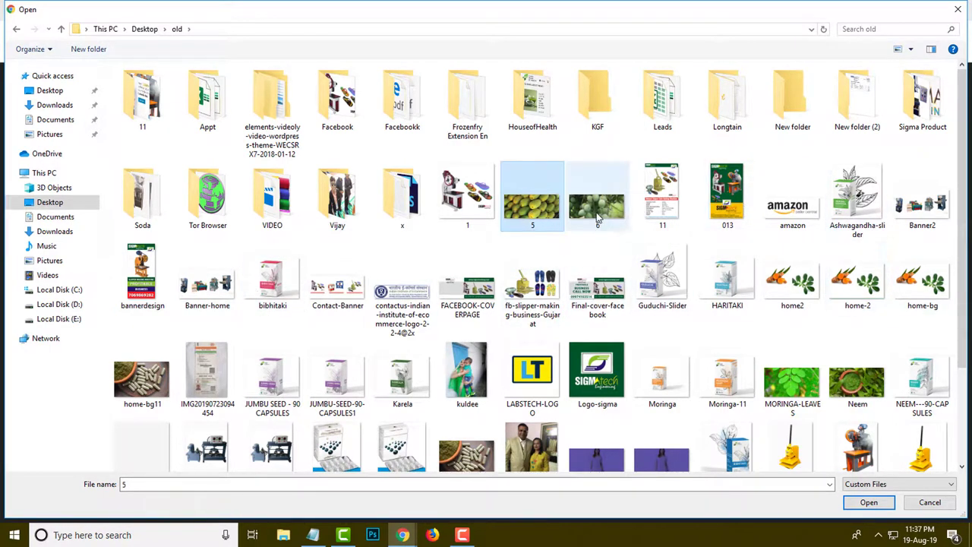
pyautogui.click(868, 502)
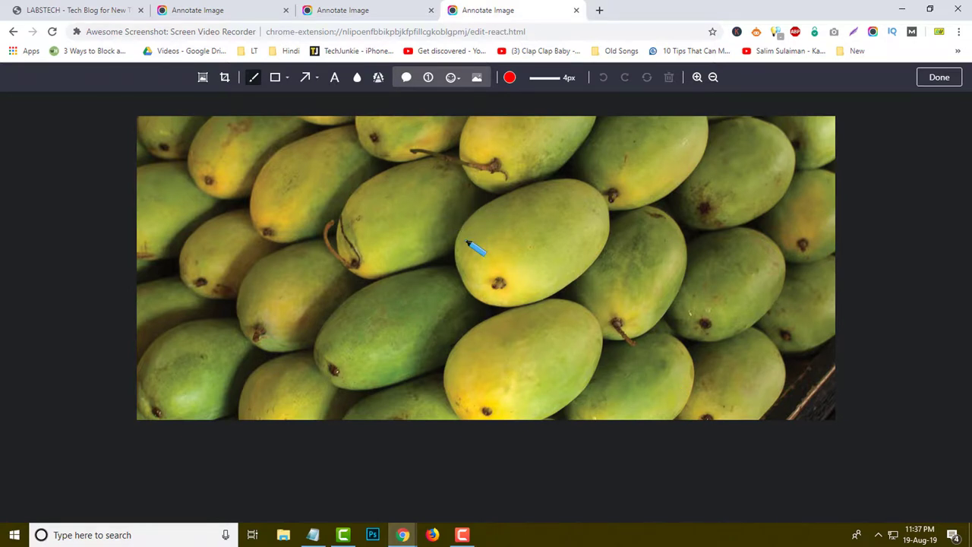
# Circle the central mango in red, click Done, and close both Annotate Image tabs.
pyautogui.moveTo(450, 232)
pyautogui.mouseDown()
pyautogui.moveTo(492, 190)
pyautogui.moveTo(602, 258)
pyautogui.moveTo(439, 240)
pyautogui.moveTo(446, 226)
pyautogui.mouseUp()
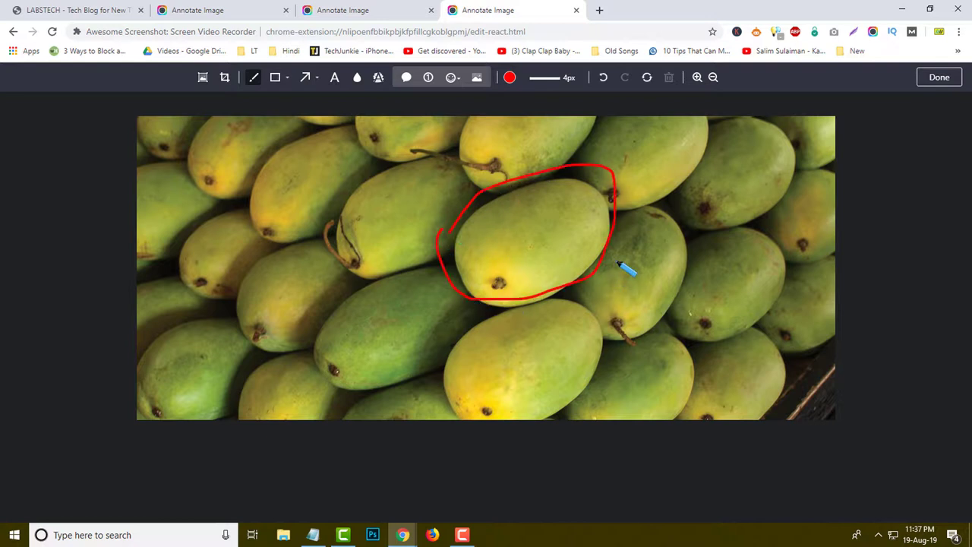
pyautogui.click(937, 80)
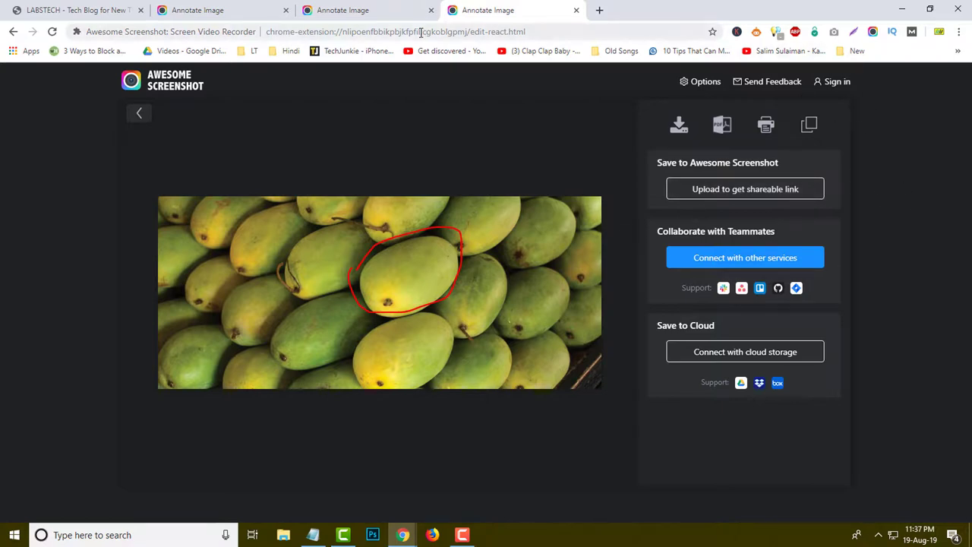
pyautogui.hotkey('ctrl', 'w')
pyautogui.click(430, 10)
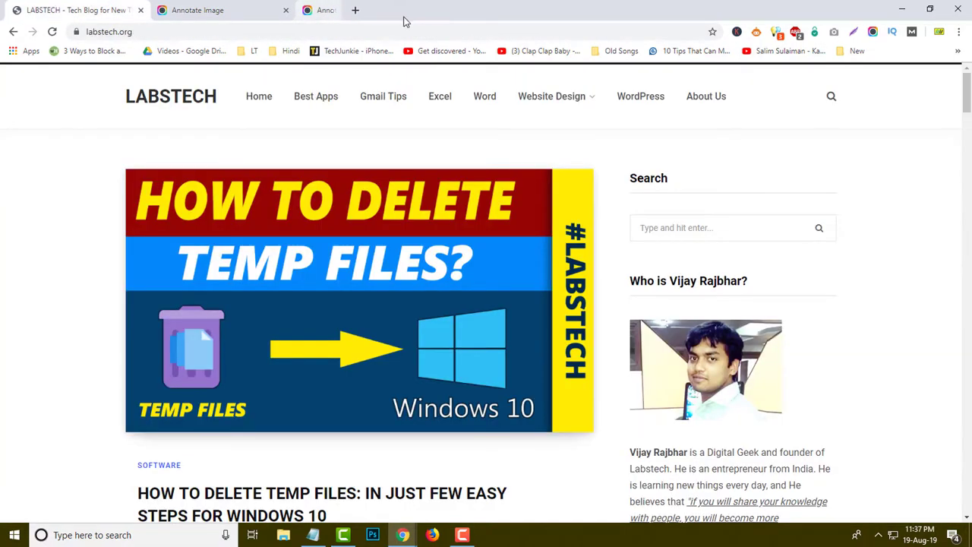
# Close the leftover Annotate Image tab and start an Awesome Screenshot Capture Desktop.
pyautogui.click(285, 10)
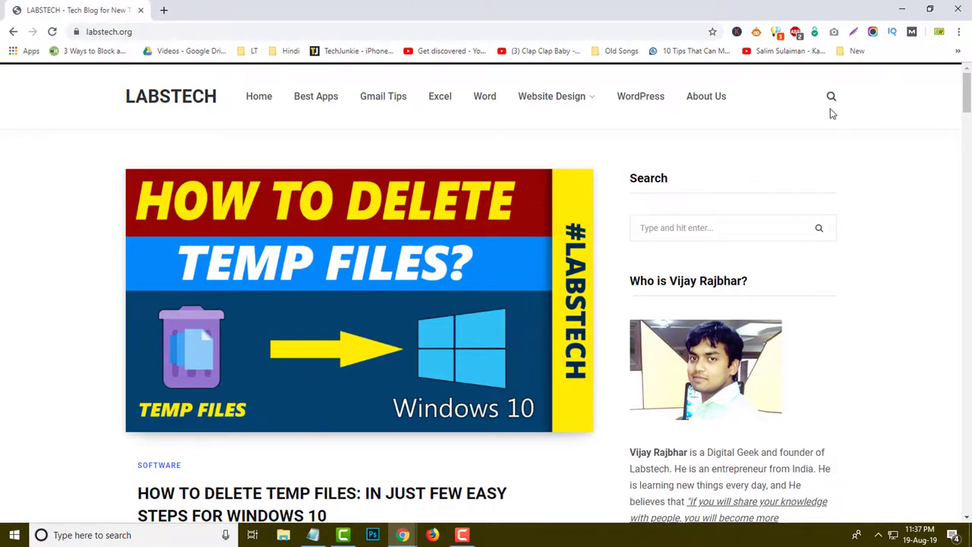
pyautogui.click(872, 33)
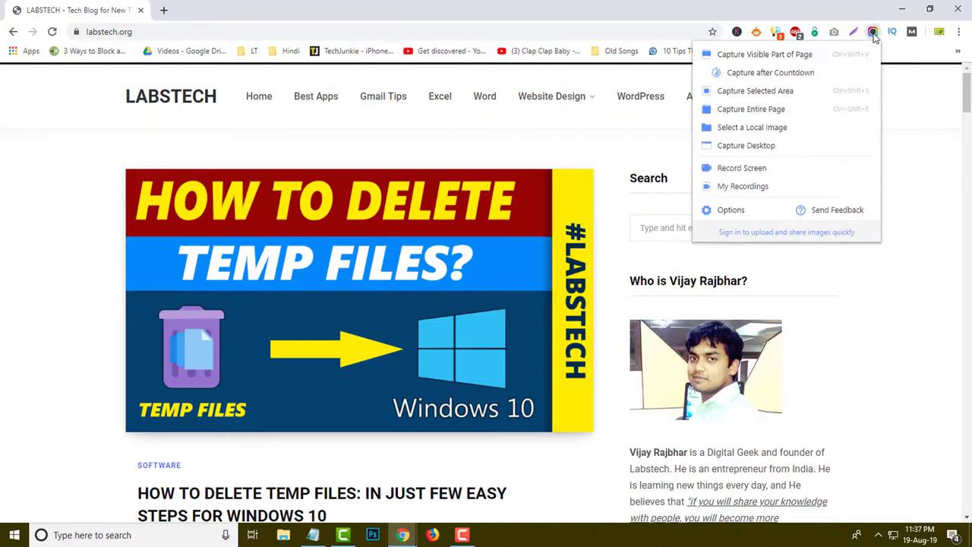
pyautogui.click(754, 148)
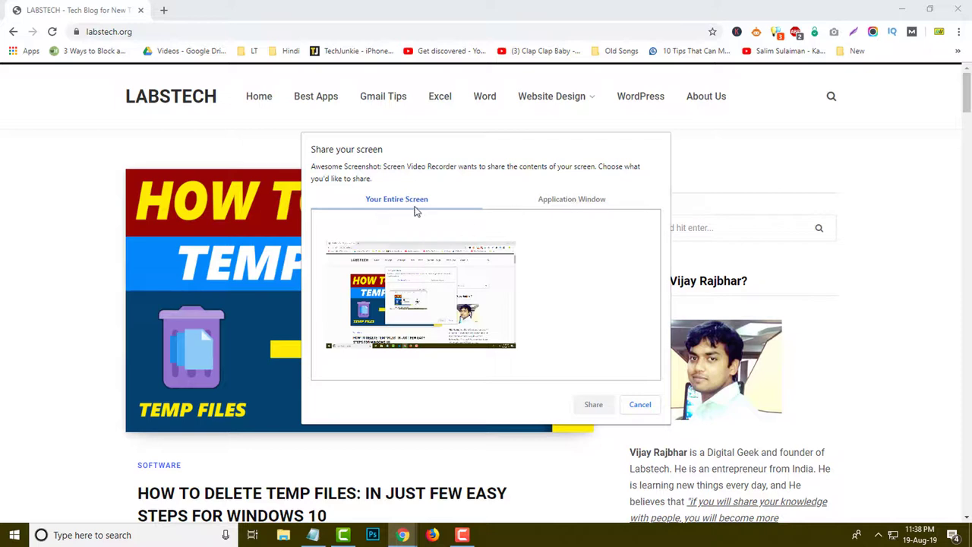
# Share Your Entire Screen to take the desktop capture.
pyautogui.click(472, 299)
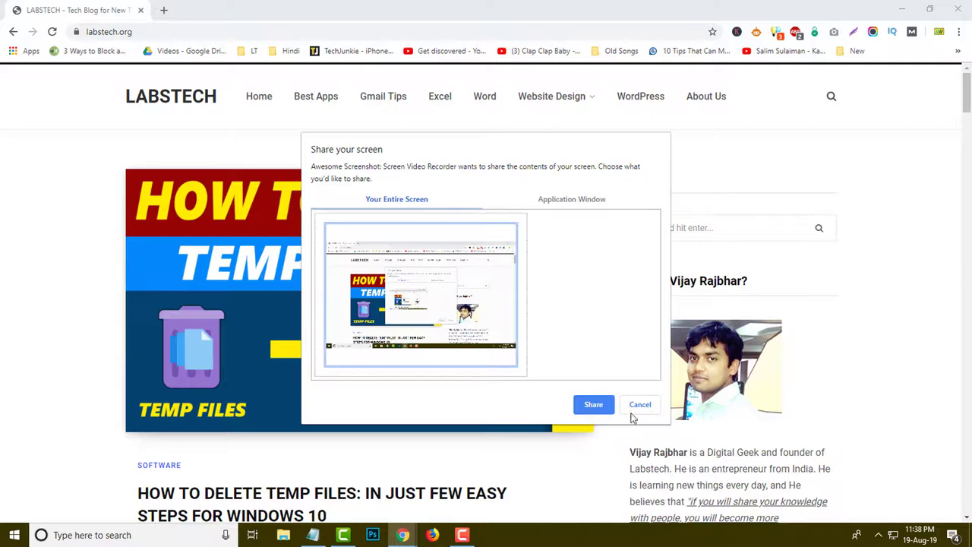
pyautogui.click(593, 405)
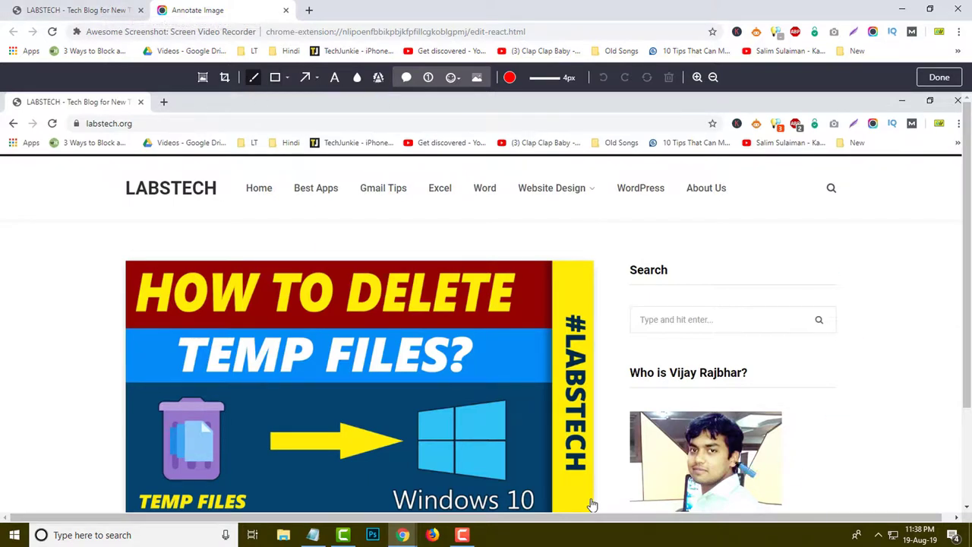
# Scroll through the desktop capture and switch between it and the LABSTECH blog tab.
pyautogui.scroll(-3, 749, 321)
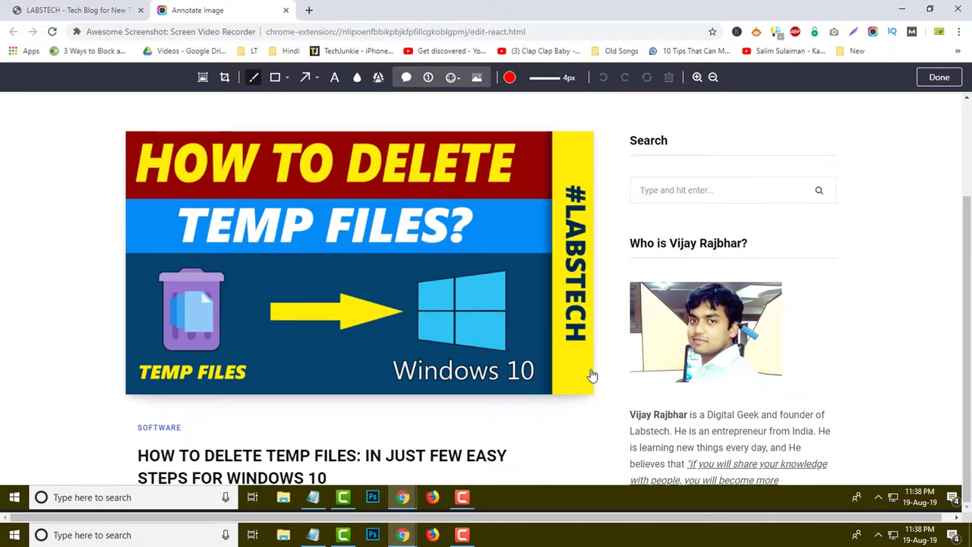
pyautogui.scroll(3, 729, 324)
pyautogui.scroll(-3, 722, 322)
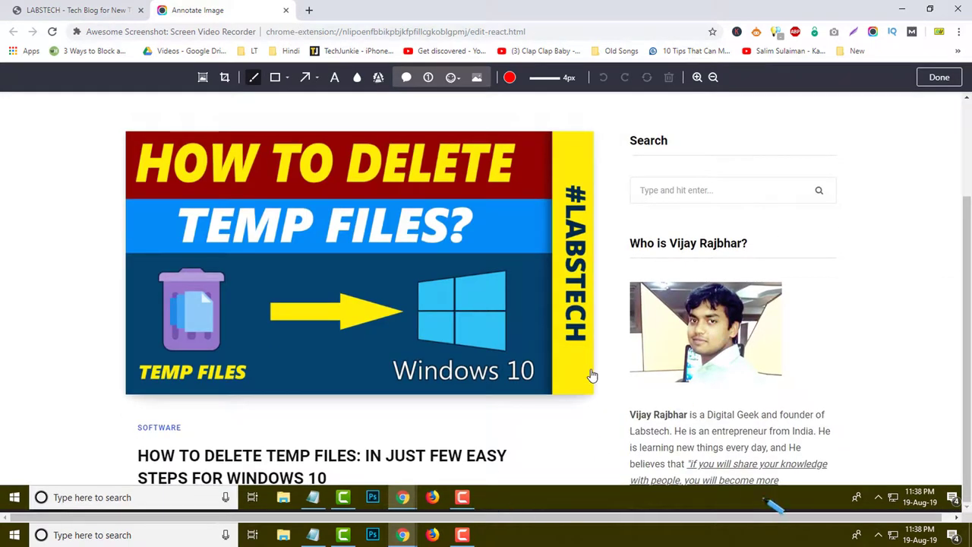
pyautogui.scroll(3, 918, 174)
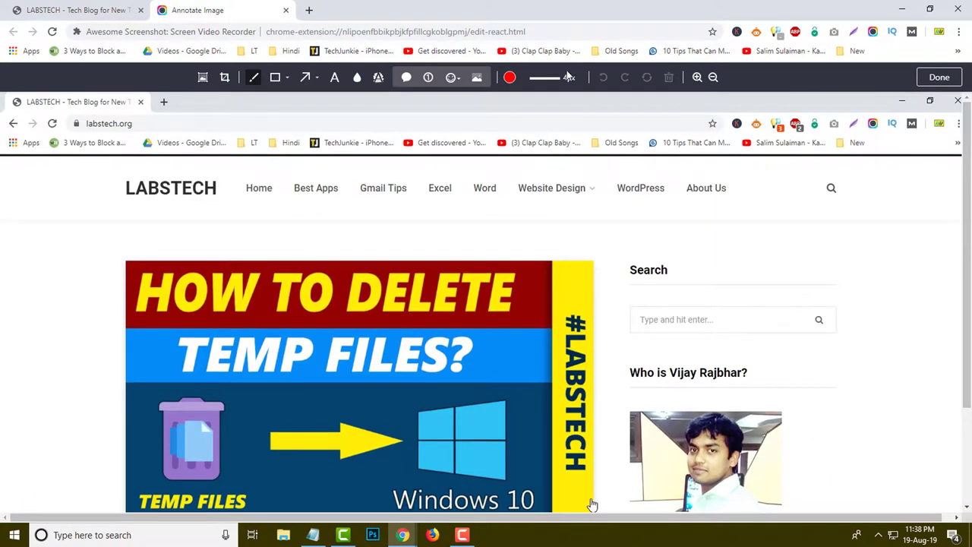
pyautogui.scroll(-3, 80, 314)
pyautogui.click(81, 9)
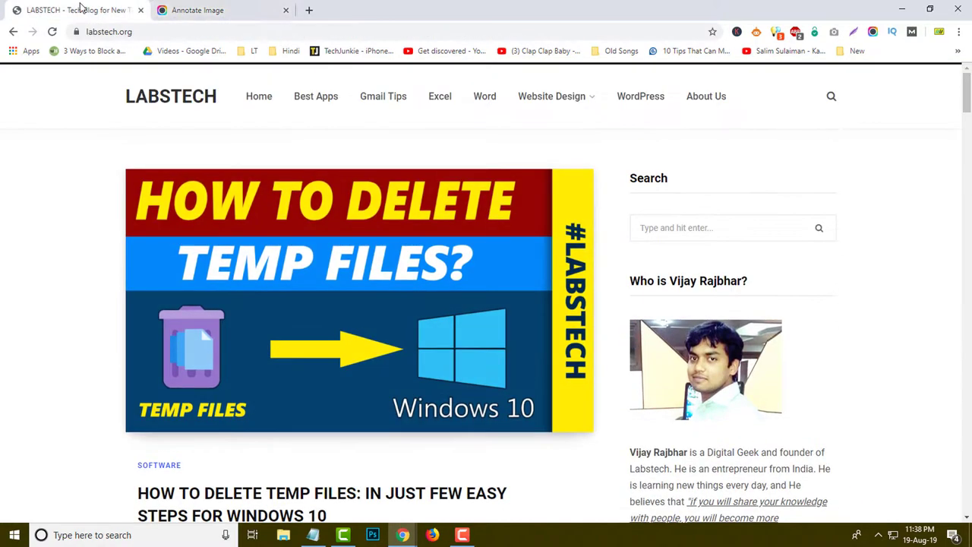
pyautogui.click(239, 11)
# Close the desktop-capture Annotate Image tab and bring up Awesome Screenshot's capture menu.
pyautogui.scroll(-3, 592, 375)
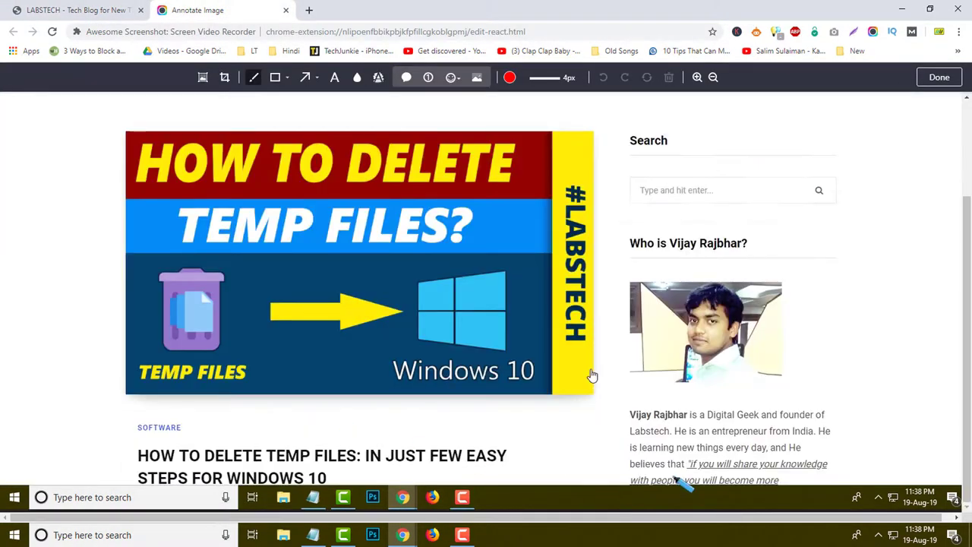
pyautogui.scroll(3, 813, 124)
pyautogui.click(286, 9)
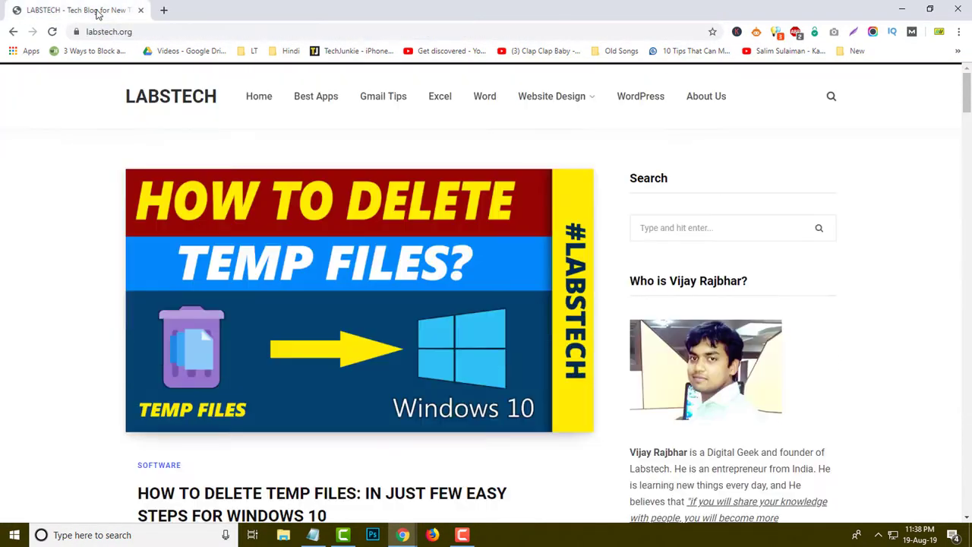
pyautogui.click(873, 32)
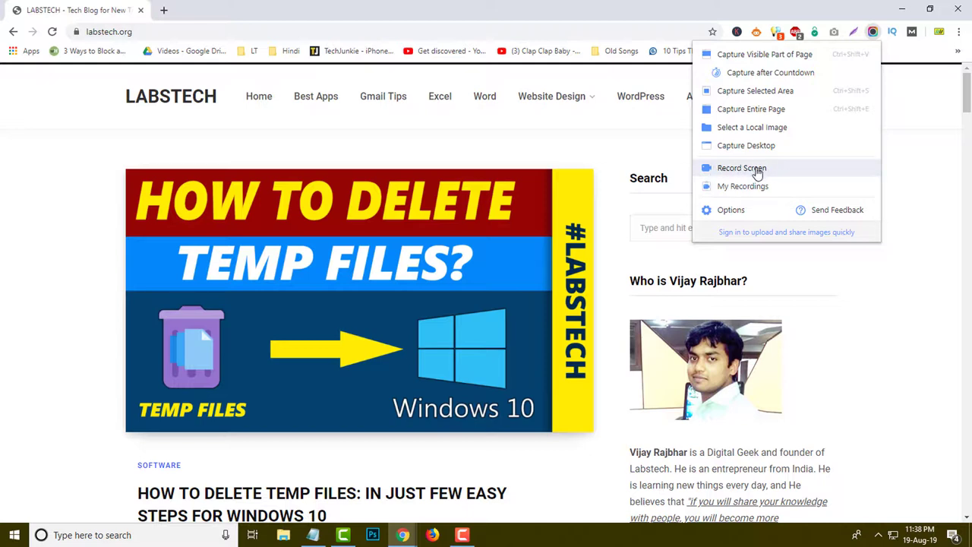
# In Record Screen, try Tab, then choose Desktop, and set a 10-second countdown.
pyautogui.click(756, 173)
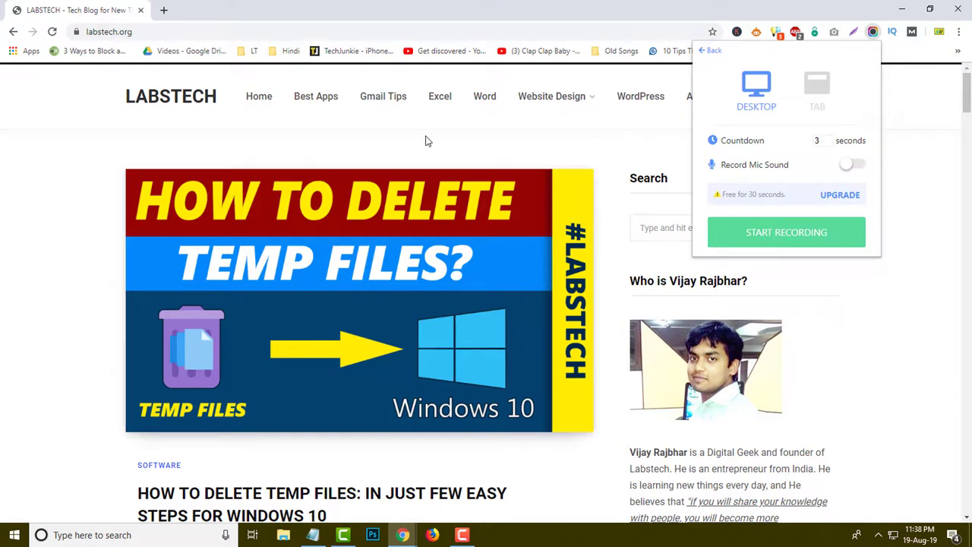
pyautogui.click(711, 53)
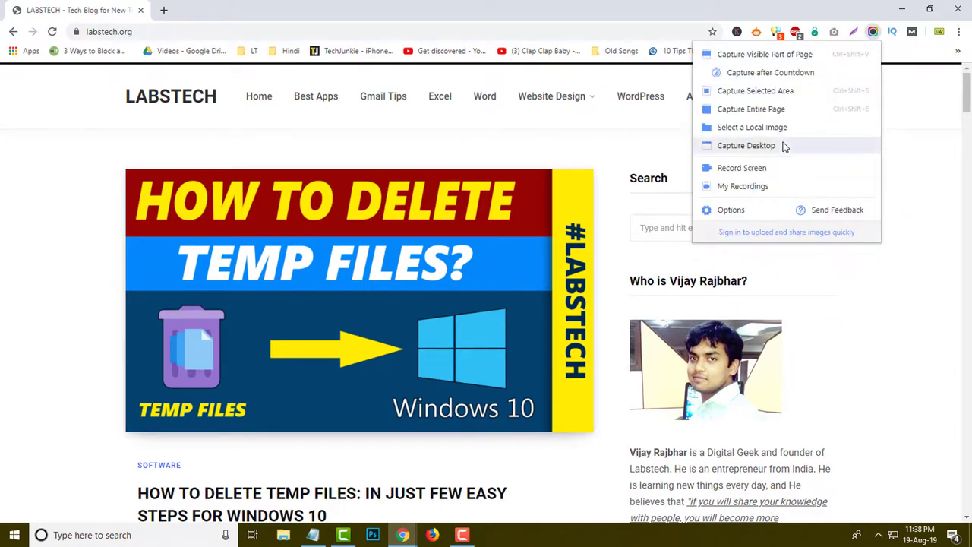
pyautogui.click(750, 172)
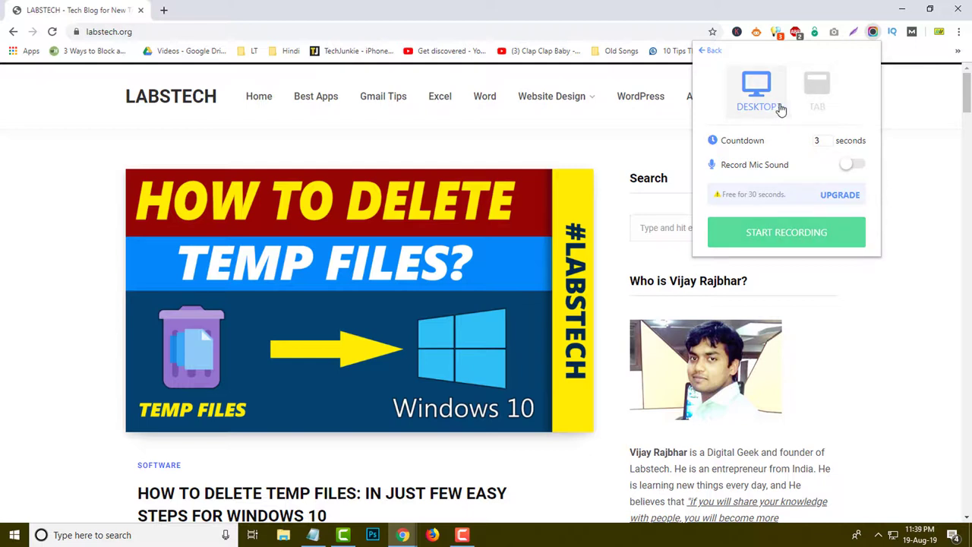
pyautogui.click(832, 99)
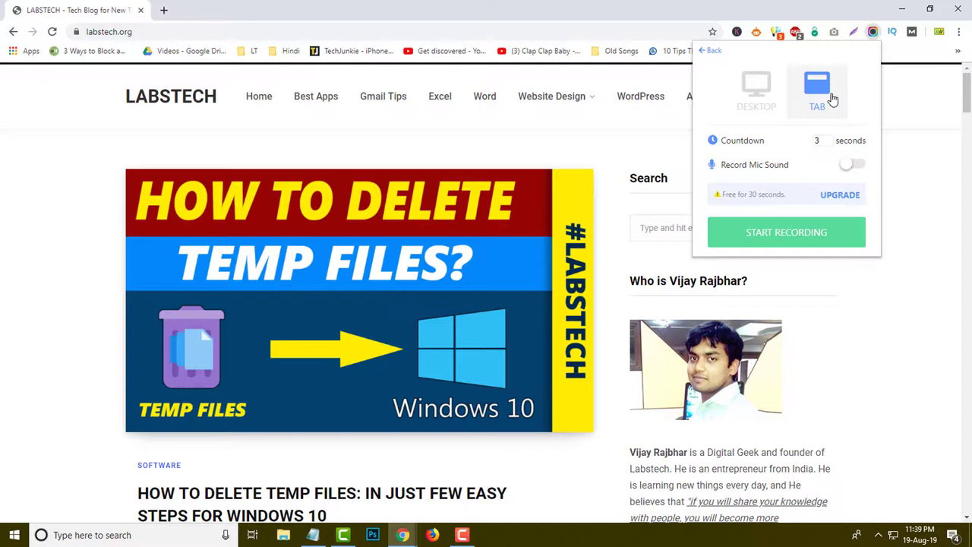
pyautogui.click(756, 90)
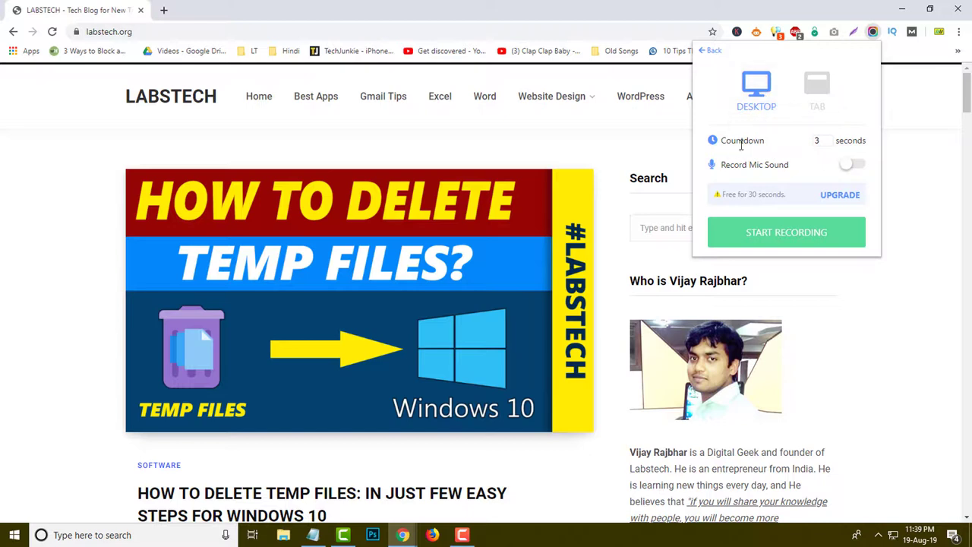
pyautogui.click(829, 139)
pyautogui.click(829, 139)
pyautogui.click(829, 140)
pyautogui.click(828, 143)
# Turn on Record Mic Sound, grant microphone access, and reopen the Record Screen settings.
pyautogui.click(849, 165)
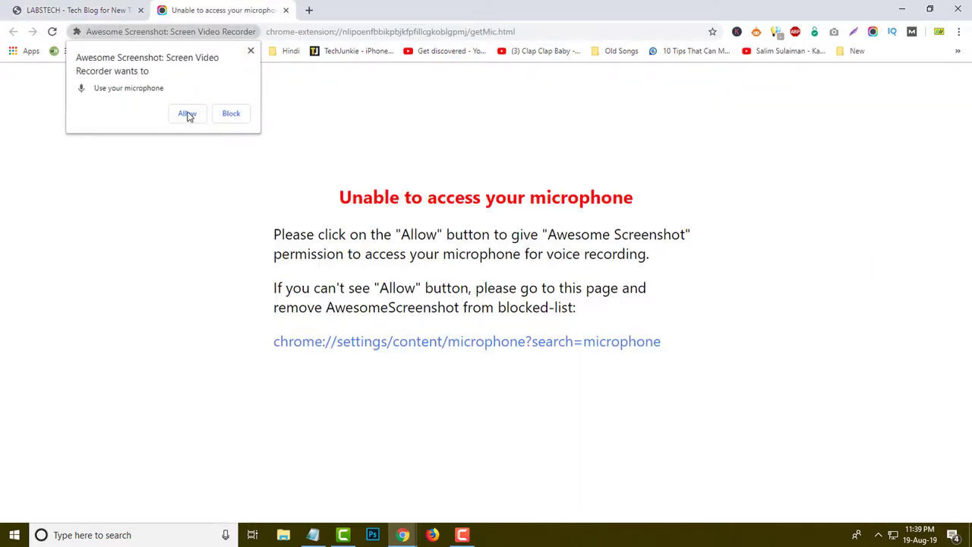
pyautogui.click(187, 114)
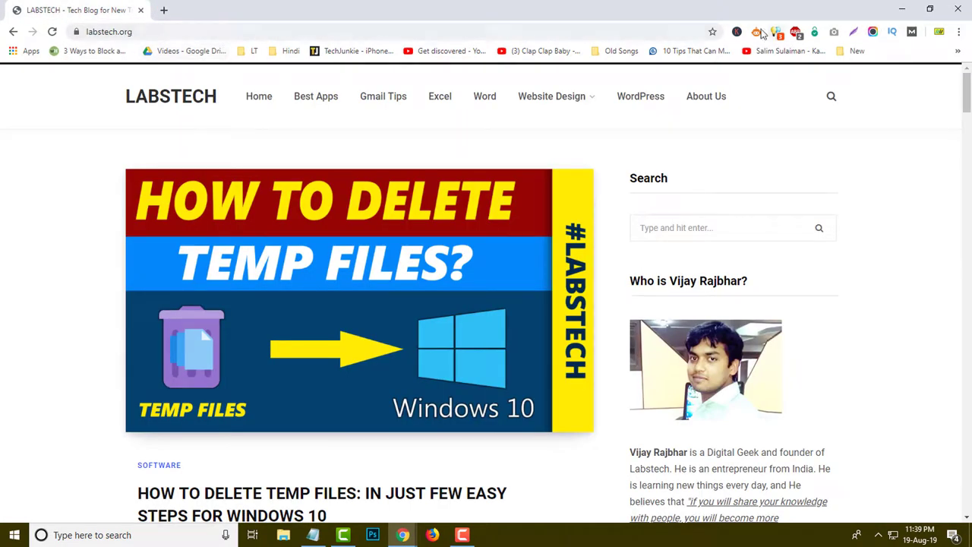
pyautogui.click(872, 32)
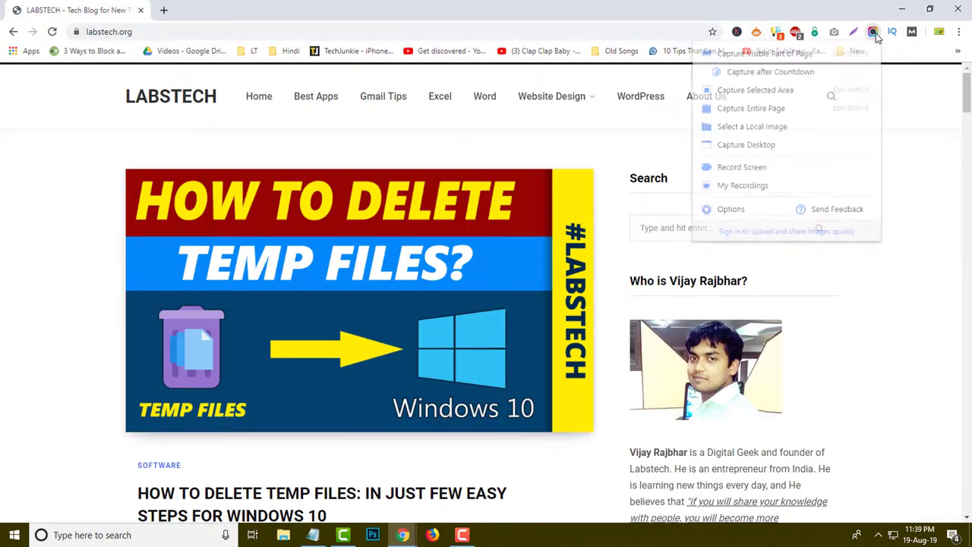
pyautogui.click(740, 167)
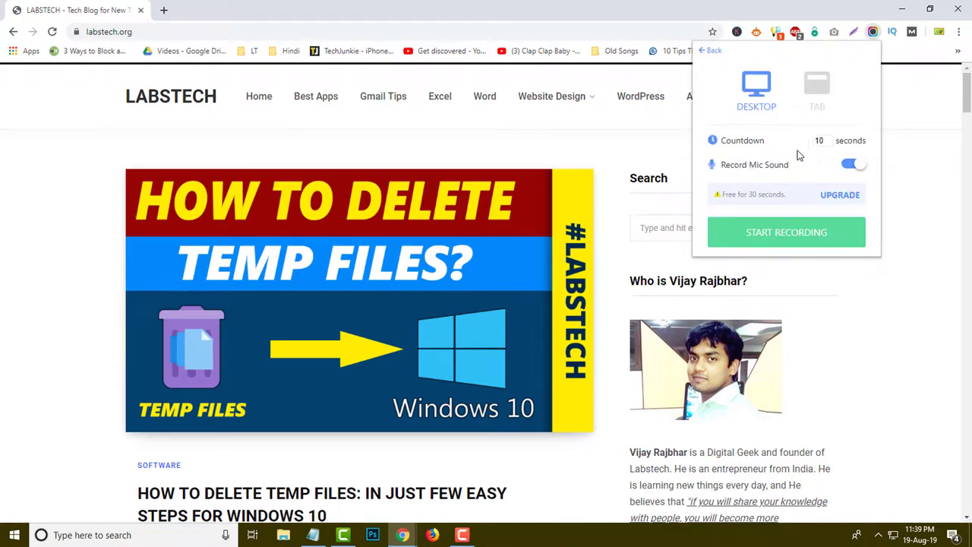
# Start recording and share Your Entire Screen.
pyautogui.click(797, 240)
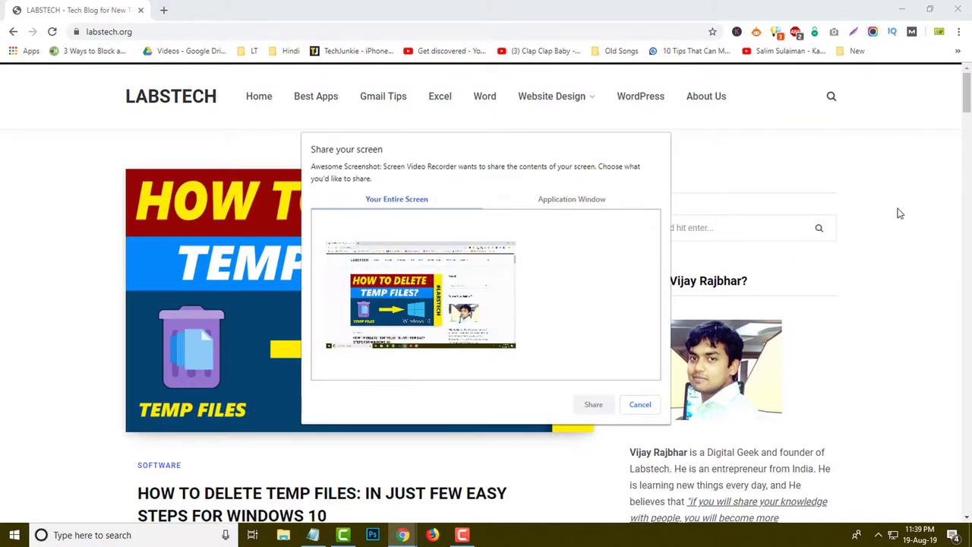
pyautogui.click(411, 346)
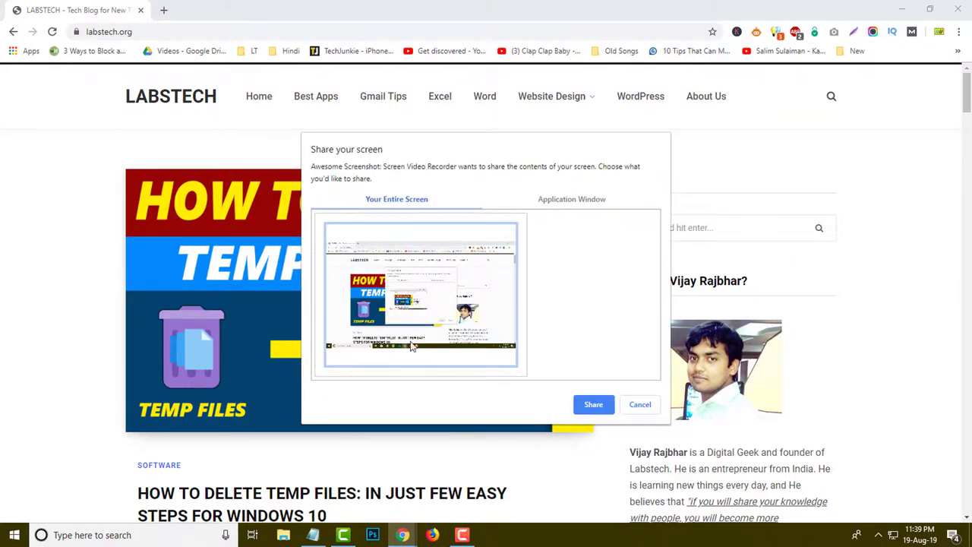
pyautogui.click(591, 407)
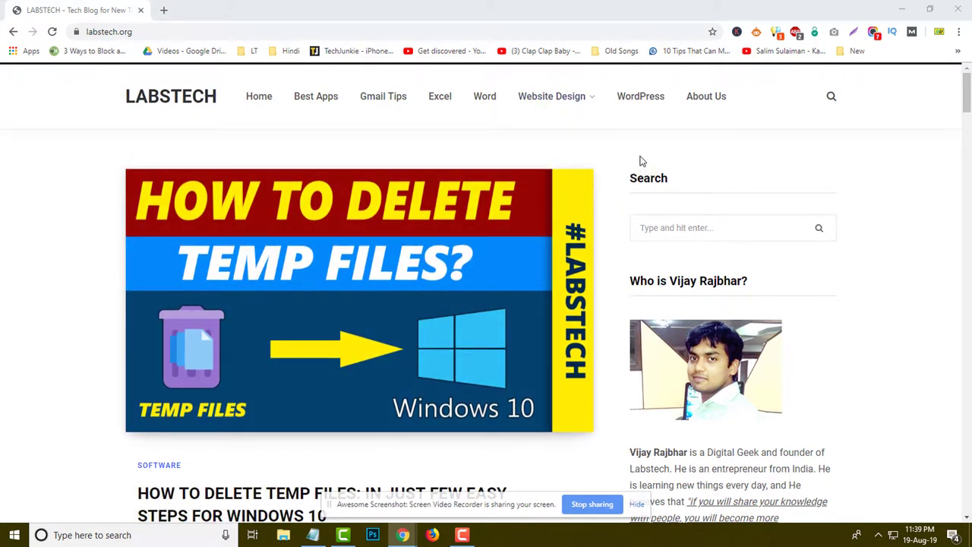
# Go to the Gmail Tips category page on labstech.org.
pyautogui.click(387, 97)
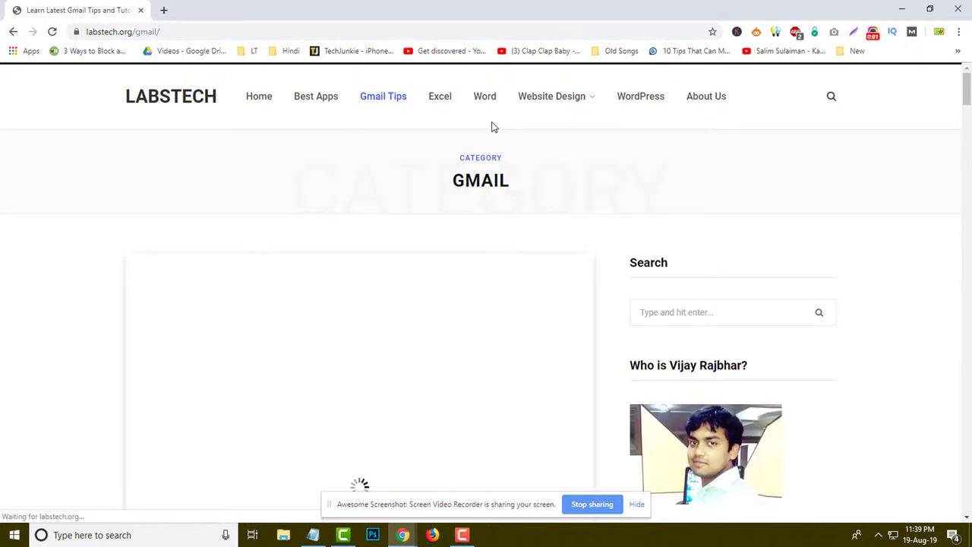
pyautogui.scroll(-5, 423, 226)
pyautogui.scroll(5, 425, 221)
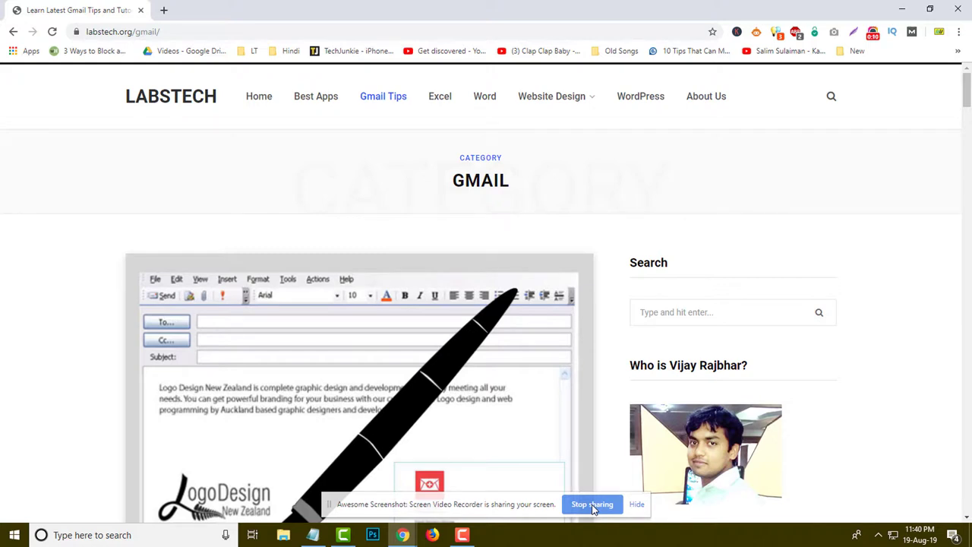
# Stop the desktop recording, replay the 11-second video, and start deleting it.
pyautogui.click(592, 505)
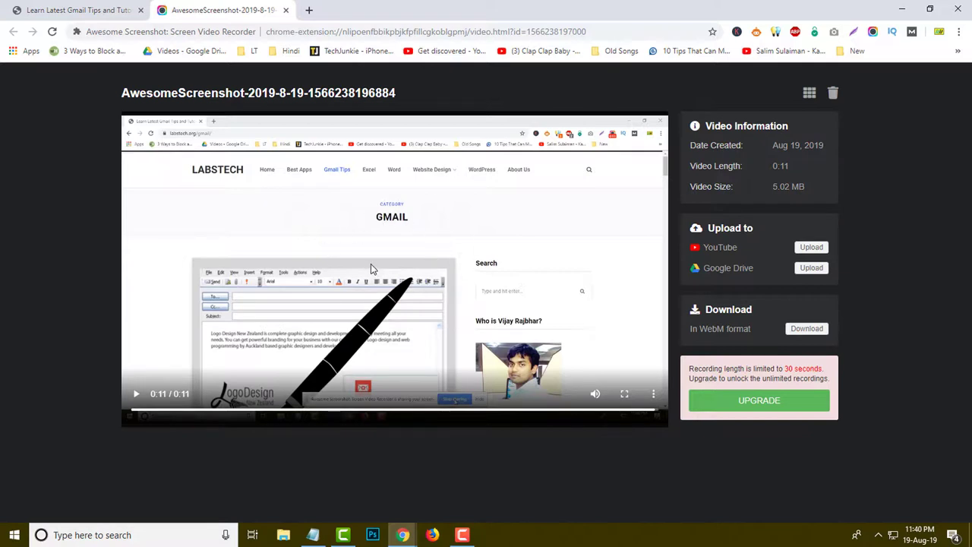
pyautogui.click(497, 364)
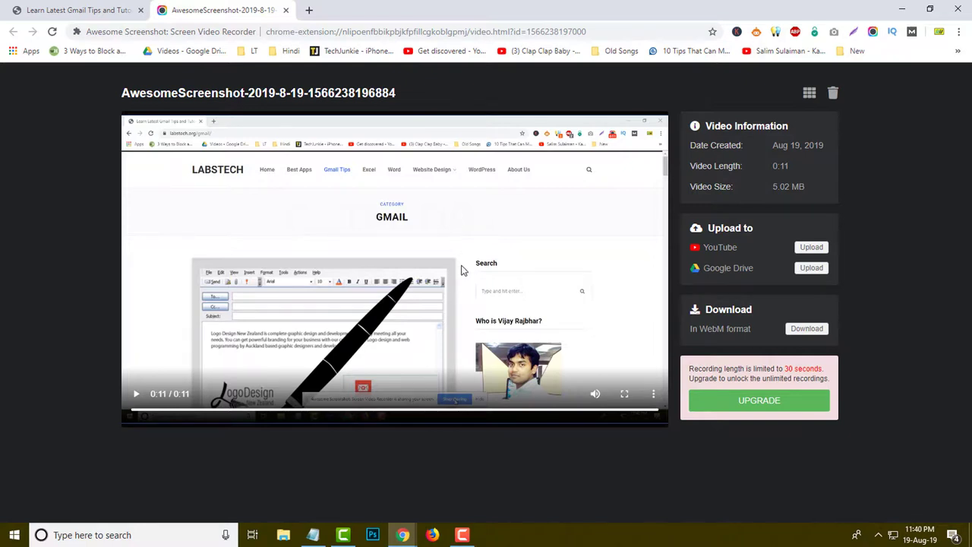
pyautogui.click(832, 92)
# Confirm the deletion, open My Recordings from the extension menu, then return to LABSTECH.
pyautogui.click(544, 101)
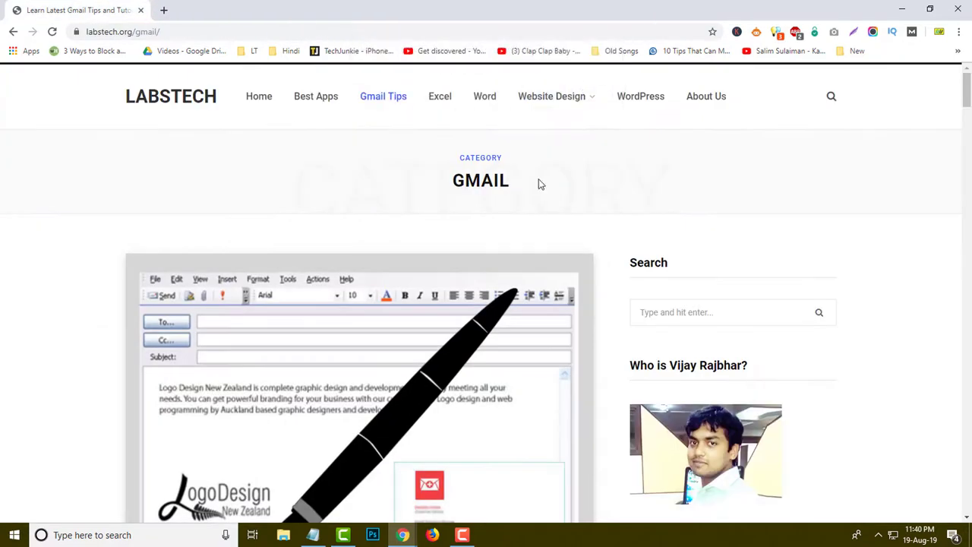
pyautogui.click(69, 52)
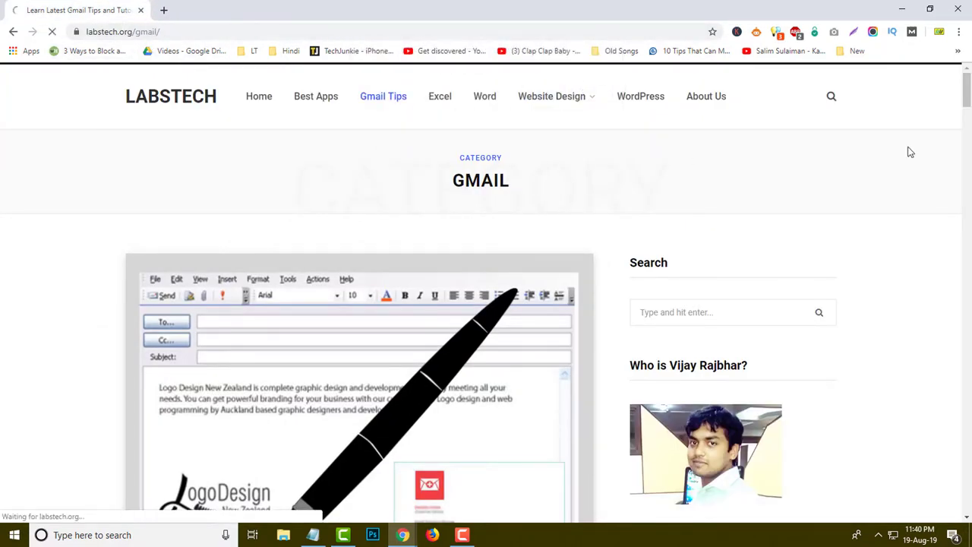
pyautogui.click(873, 35)
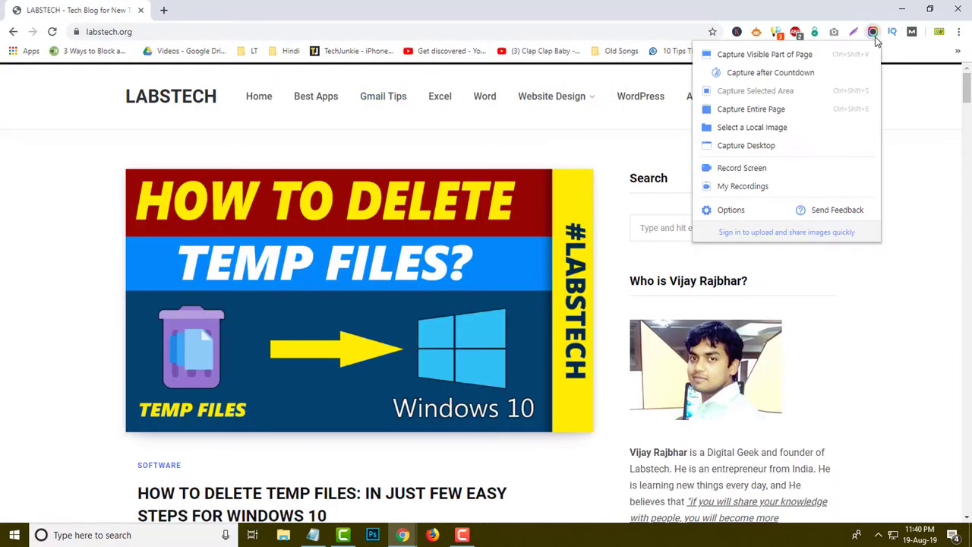
pyautogui.click(742, 186)
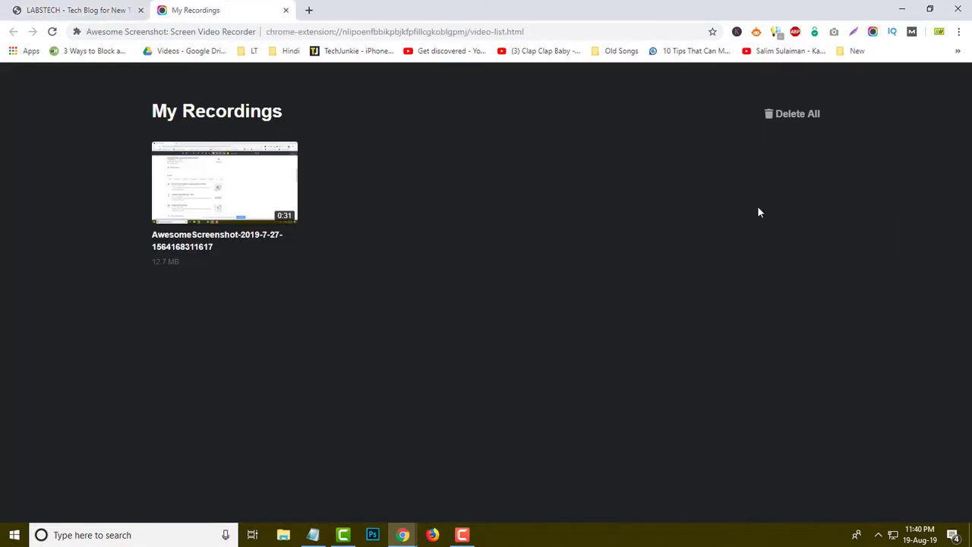
pyautogui.moveTo(278, 186)
pyautogui.hotkey('ctrl', 'shift', 'Tab')
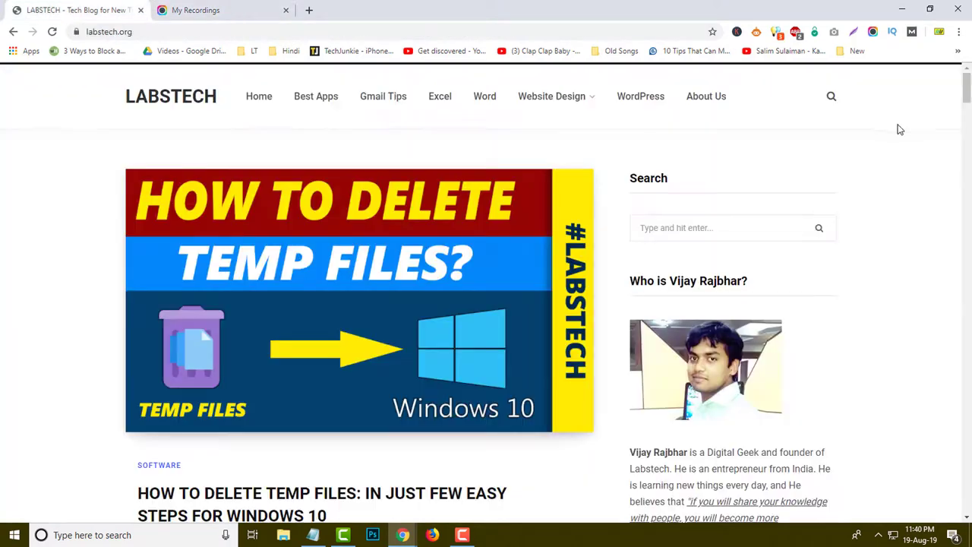
# Capture the entire labstech.org home page with Capture Entire Page.
pyautogui.click(872, 33)
pyautogui.click(731, 208)
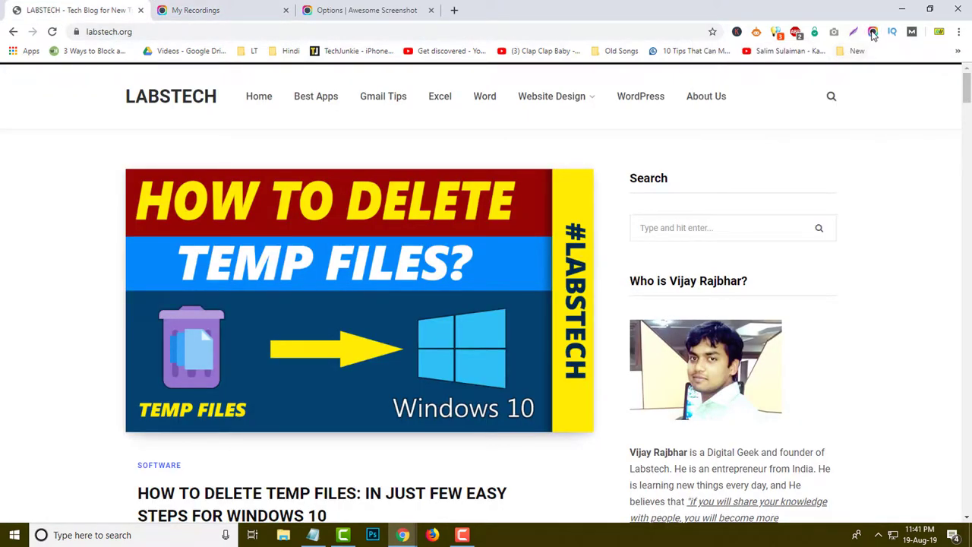
pyautogui.click(871, 33)
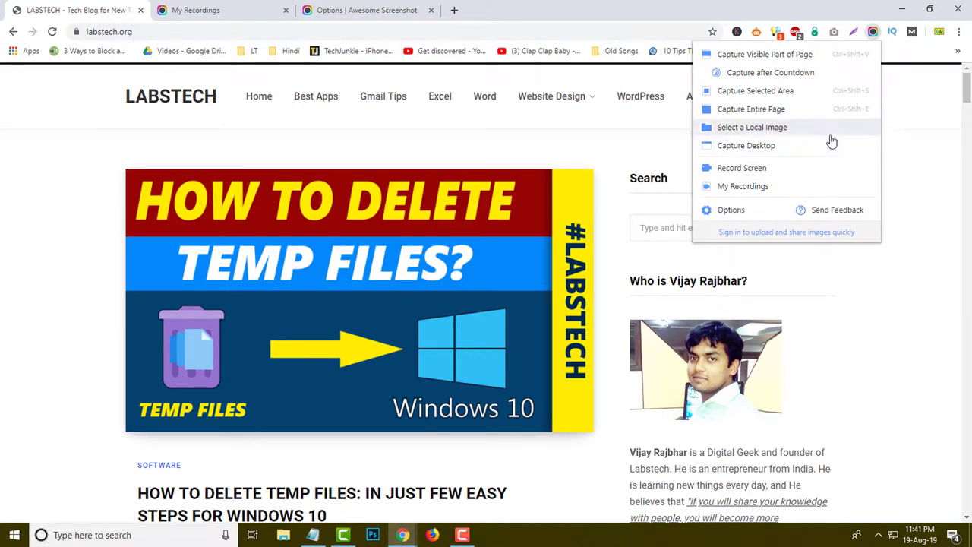
pyautogui.click(765, 111)
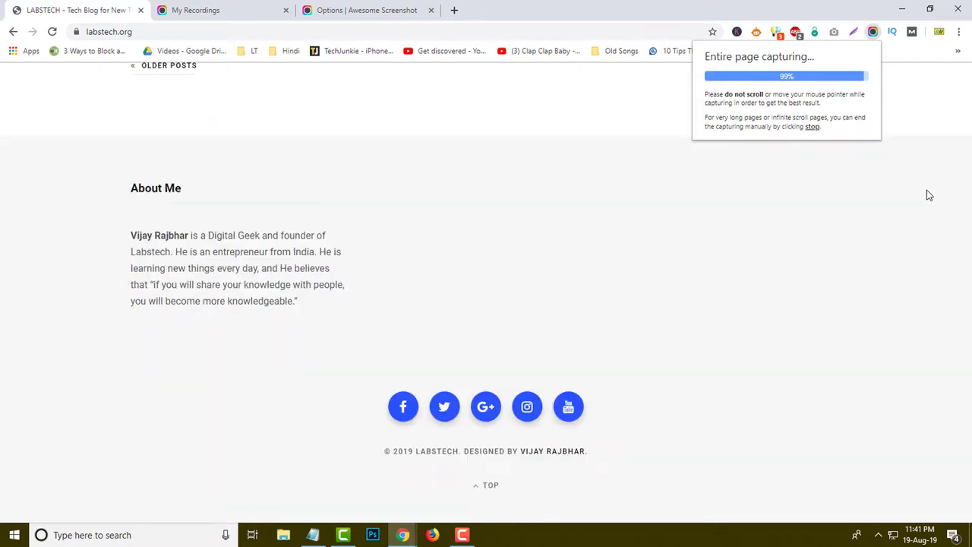
pyautogui.scroll(-15, 353, 253)
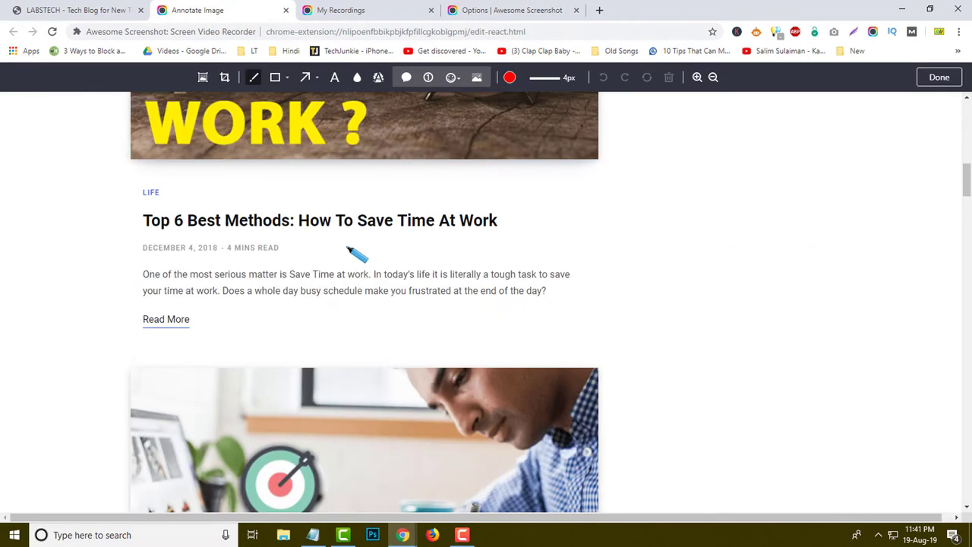
pyautogui.scroll(10, 354, 262)
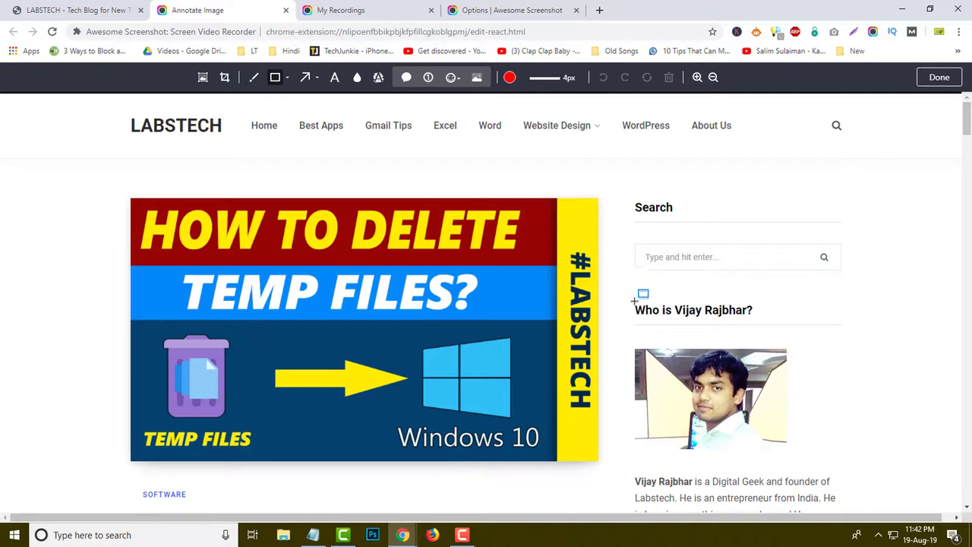
# Frame the sidebar author heading with a red rectangle and add the note 'please change the name.'.
pyautogui.moveTo(635, 299)
pyautogui.mouseDown()
pyautogui.moveTo(687, 318)
pyautogui.moveTo(772, 324)
pyautogui.mouseUp()
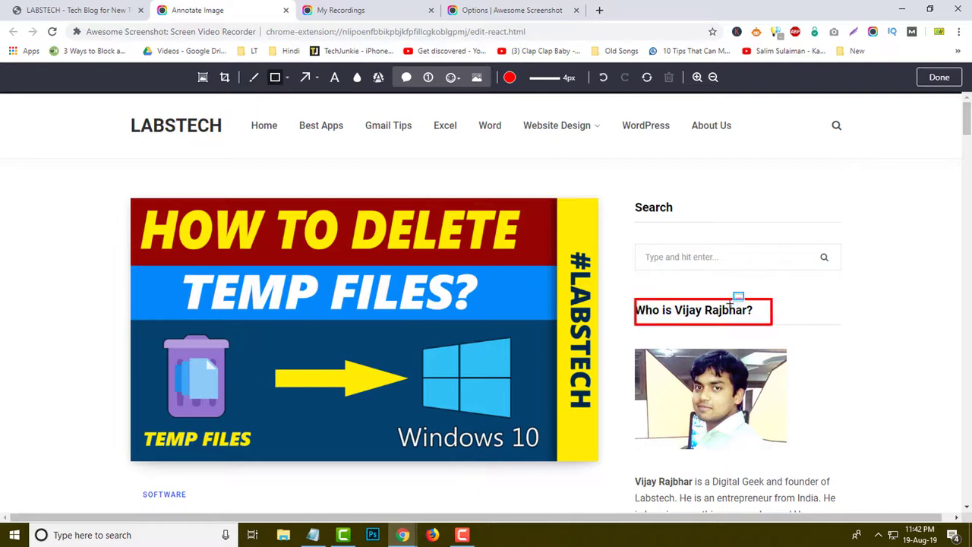
pyautogui.moveTo(732, 299); pyautogui.dragTo(720, 294)
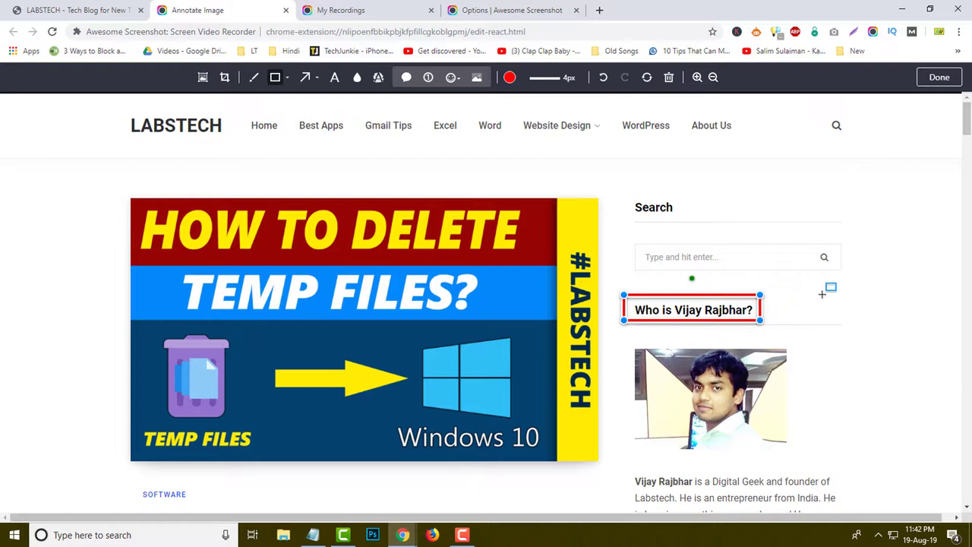
pyautogui.click(335, 77)
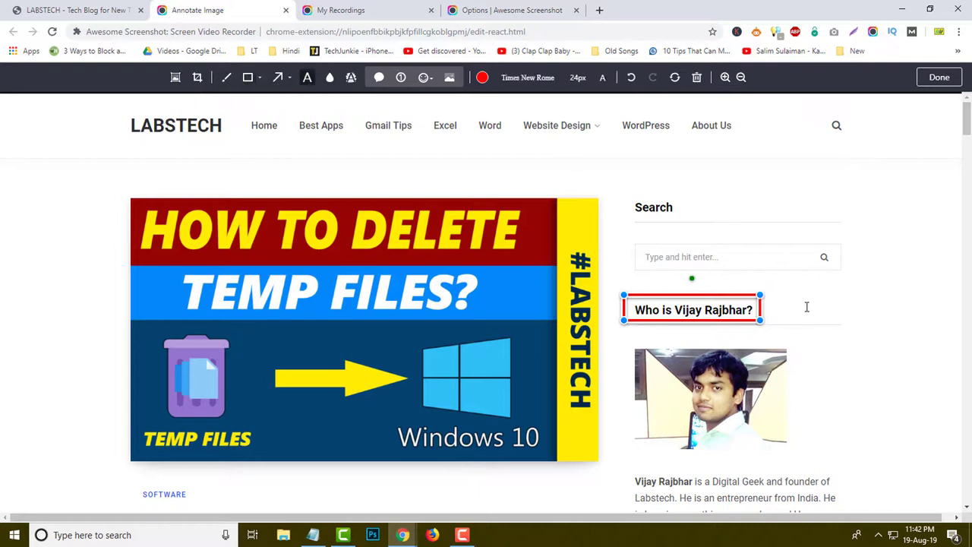
pyautogui.click(794, 295)
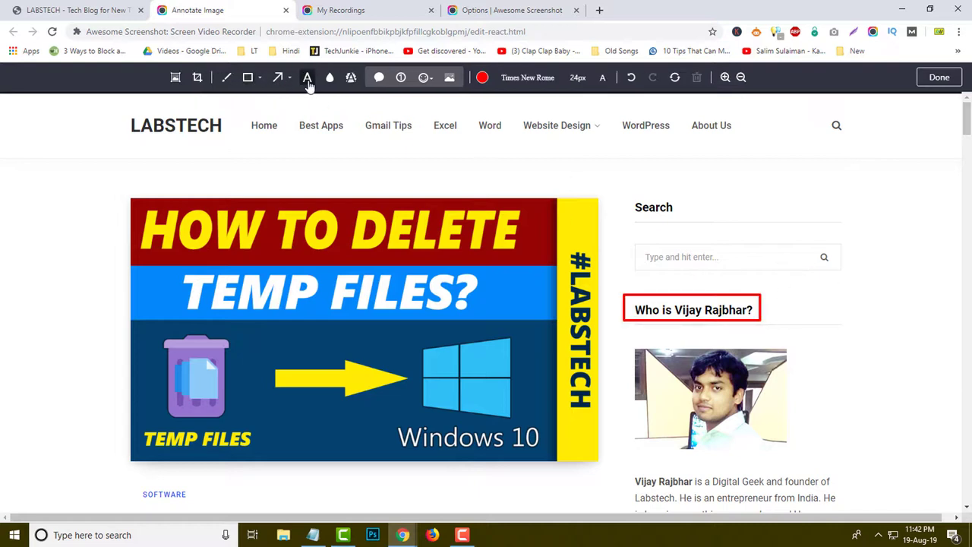
pyautogui.click(765, 289)
pyautogui.write('please ch')
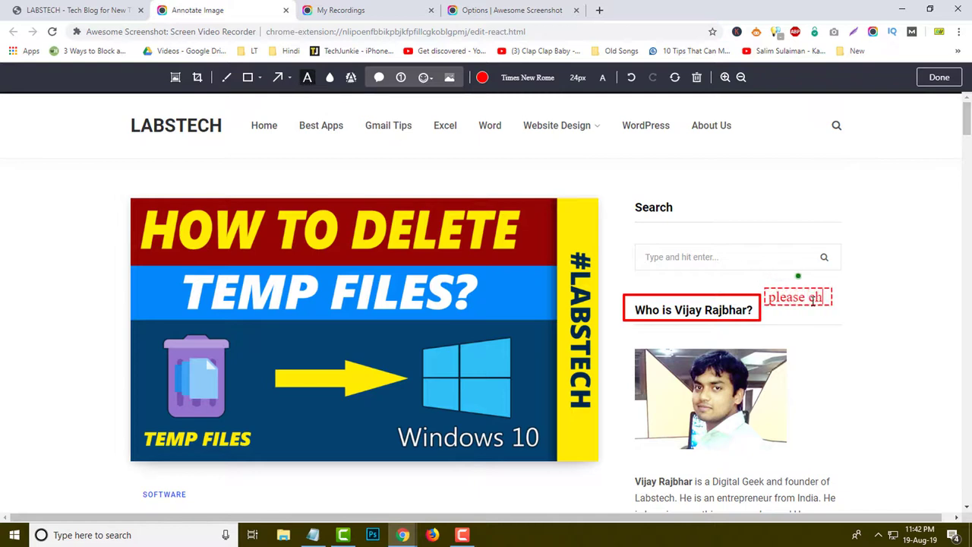
pyautogui.write('ange the name')
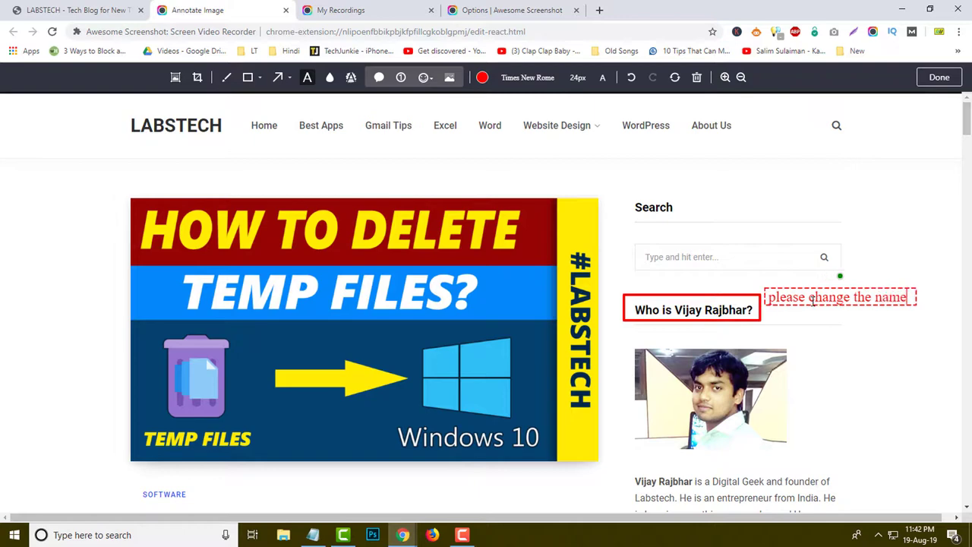
pyautogui.write('.')
pyautogui.click(899, 371)
pyautogui.scroll(-5, 851, 295)
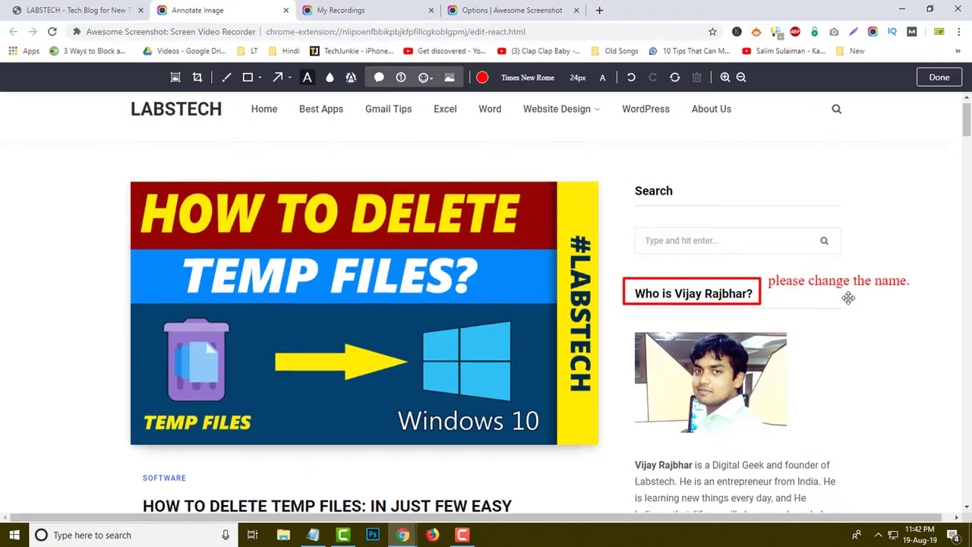
pyautogui.scroll(5, 848, 296)
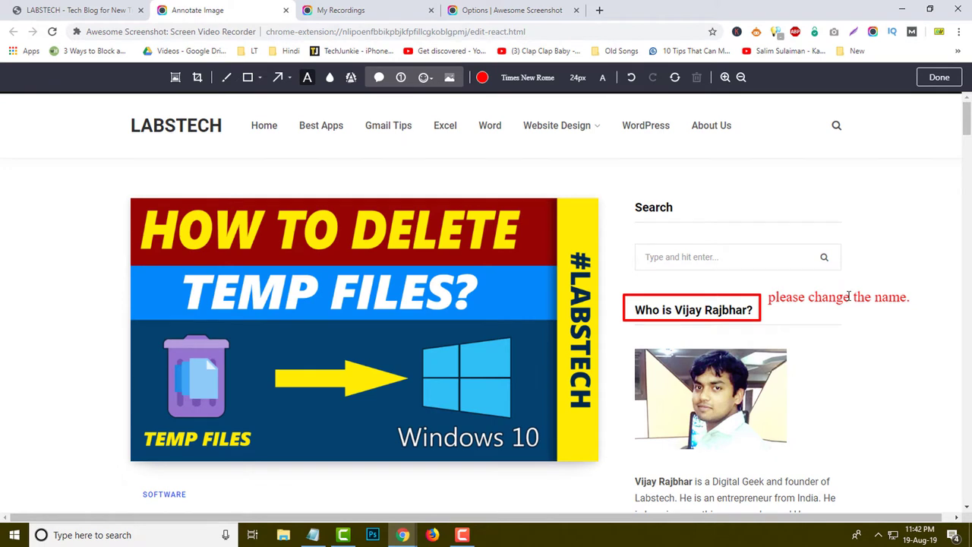
pyautogui.click(175, 79)
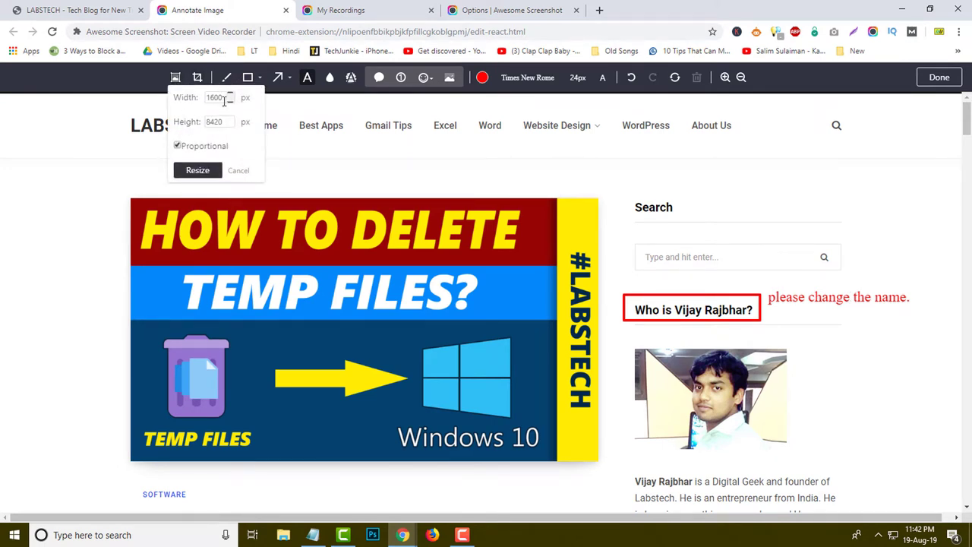
pyautogui.click(229, 102)
pyautogui.click(240, 172)
pyautogui.click(196, 78)
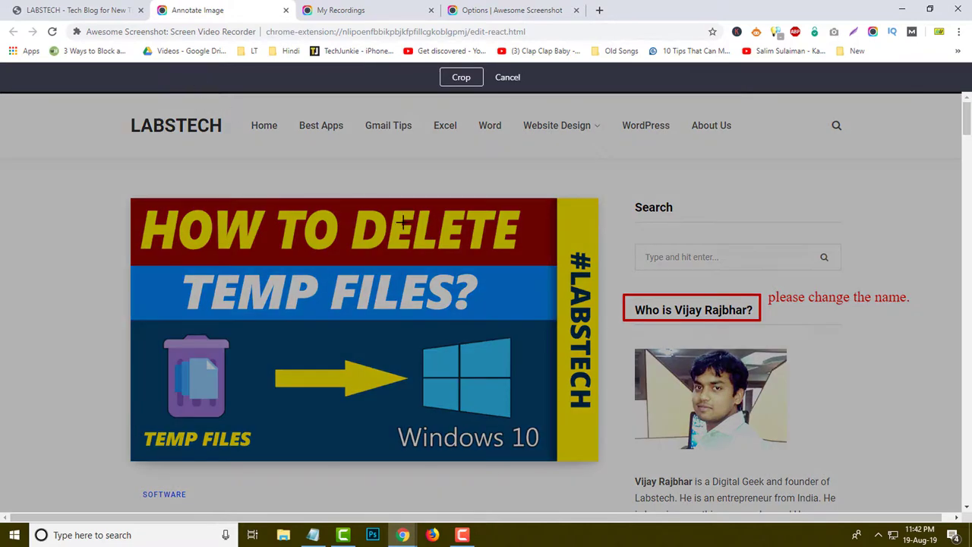
pyautogui.moveTo(115, 148); pyautogui.dragTo(725, 478)
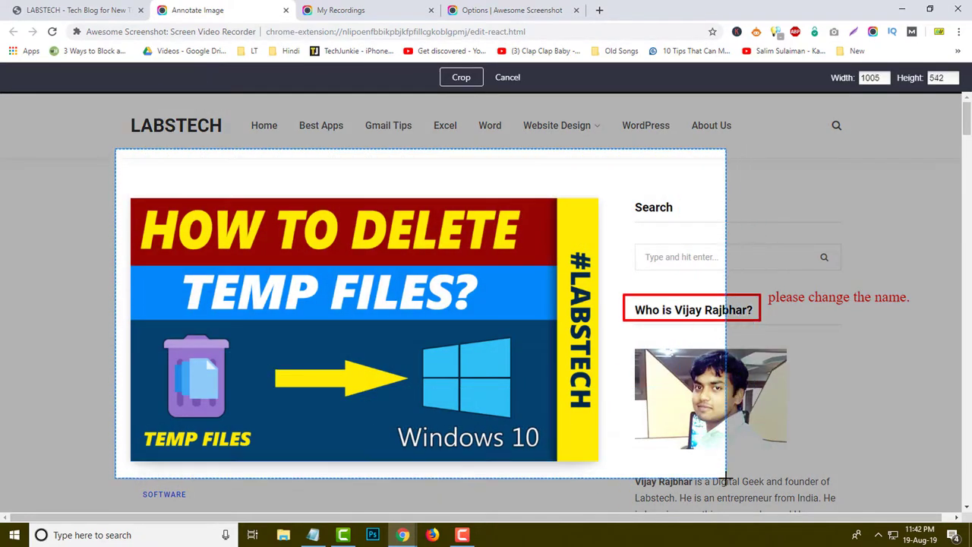
pyautogui.moveTo(726, 312)
pyautogui.mouseDown()
pyautogui.moveTo(850, 319)
pyautogui.moveTo(341, 341)
pyautogui.moveTo(697, 367)
pyautogui.moveTo(602, 366)
pyautogui.mouseUp()
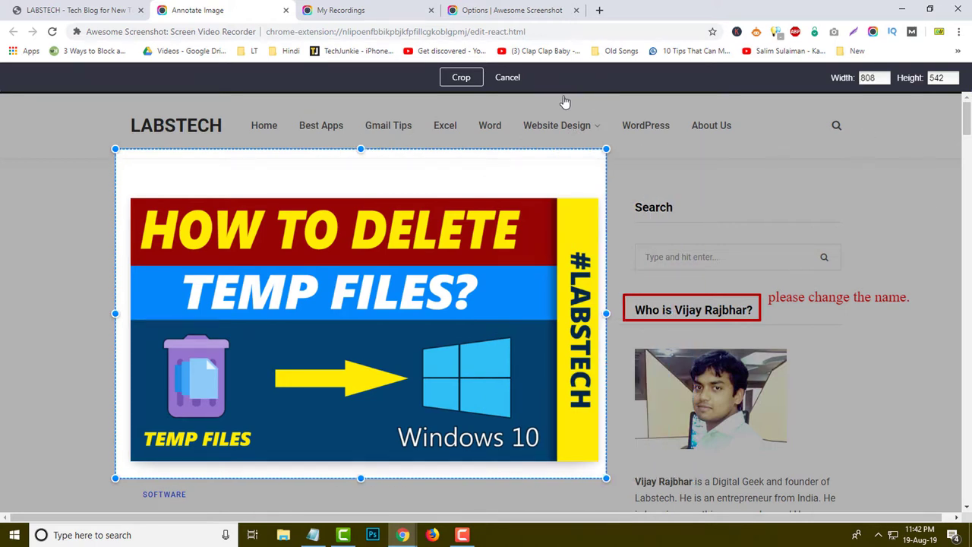
pyautogui.click(508, 79)
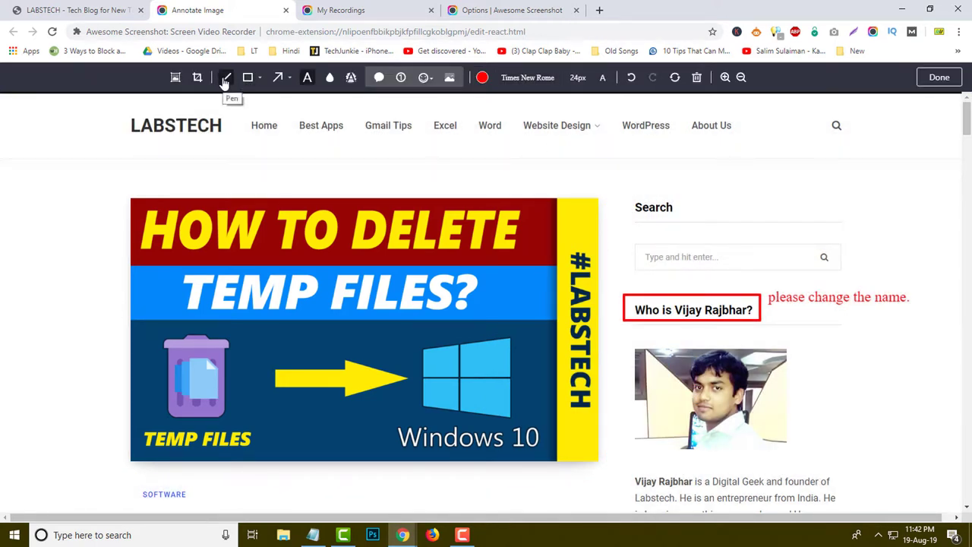
# Draw a red freehand underline beneath the Home link.
pyautogui.click(226, 79)
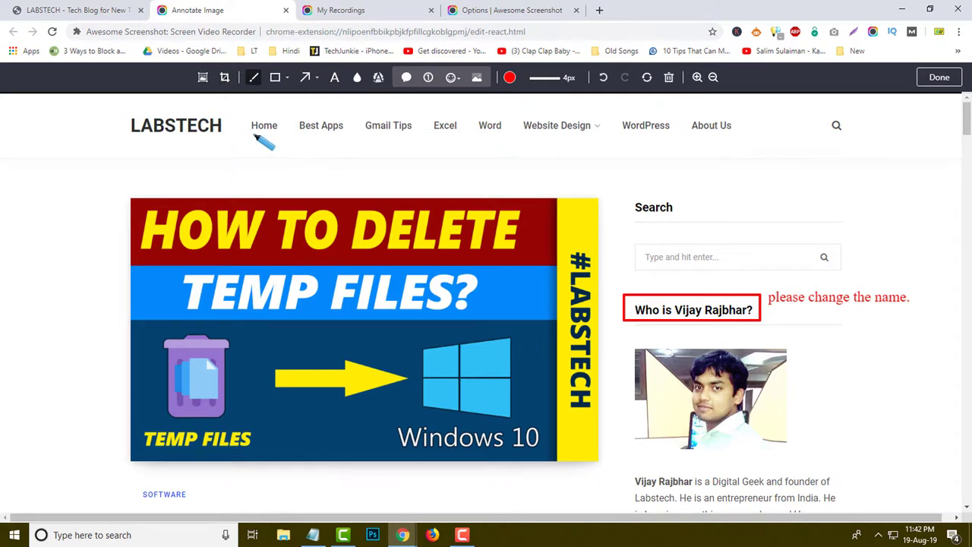
pyautogui.moveTo(253, 134); pyautogui.dragTo(411, 136)
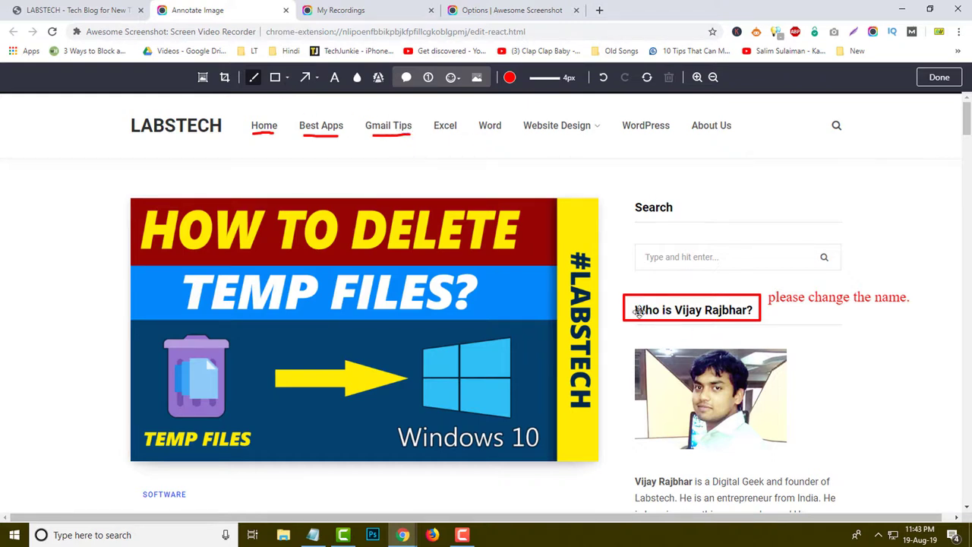
pyautogui.click(288, 78)
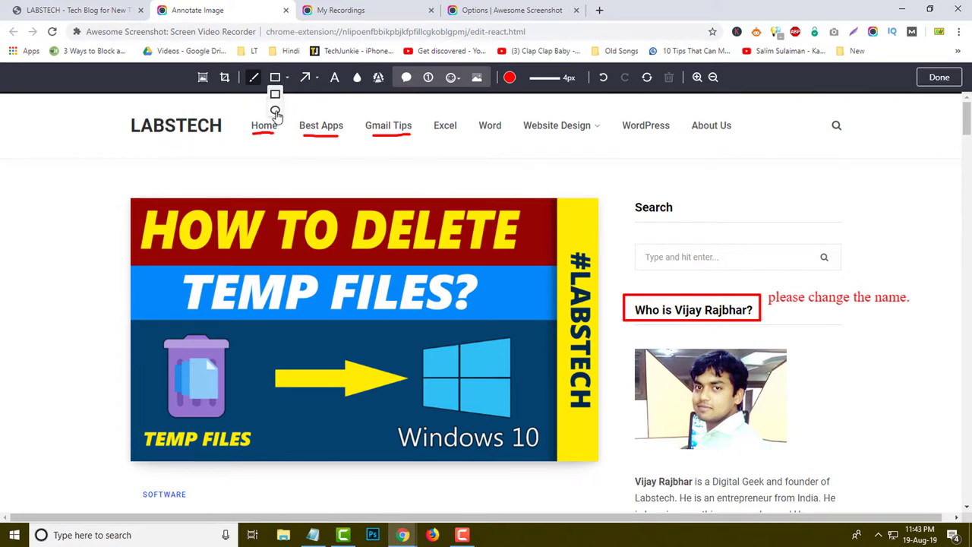
# Switch the annotation colour to orange and underline Website Design.
pyautogui.click(509, 80)
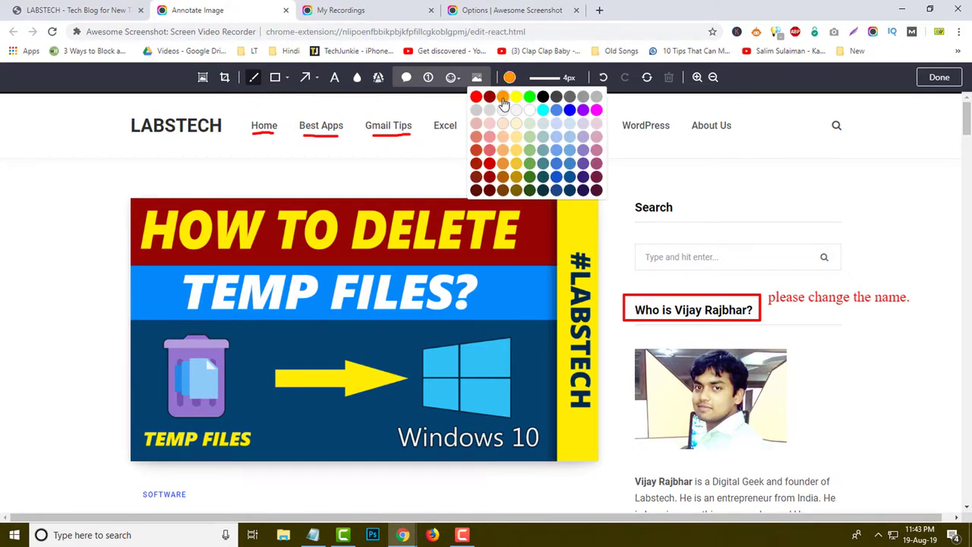
pyautogui.click(503, 97)
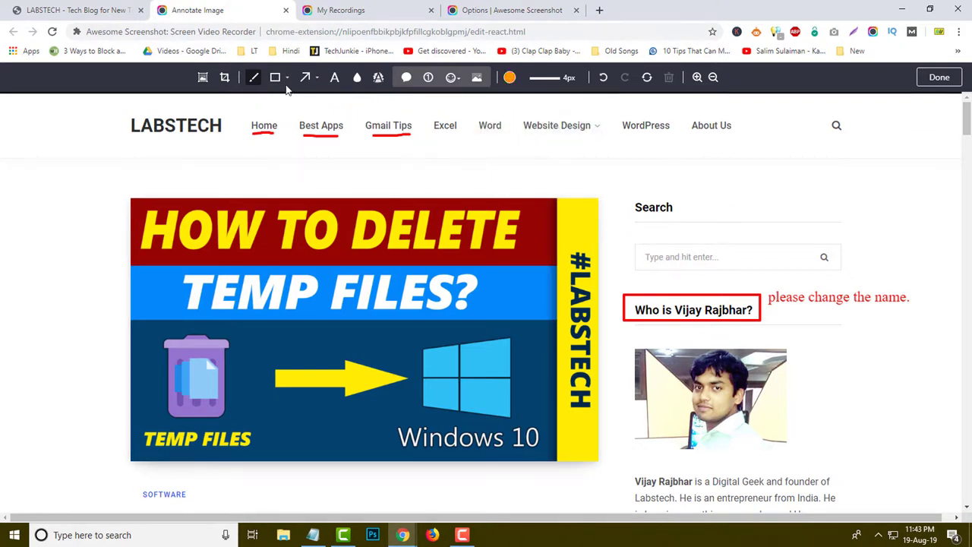
pyautogui.moveTo(527, 133); pyautogui.dragTo(564, 133)
pyautogui.click(287, 79)
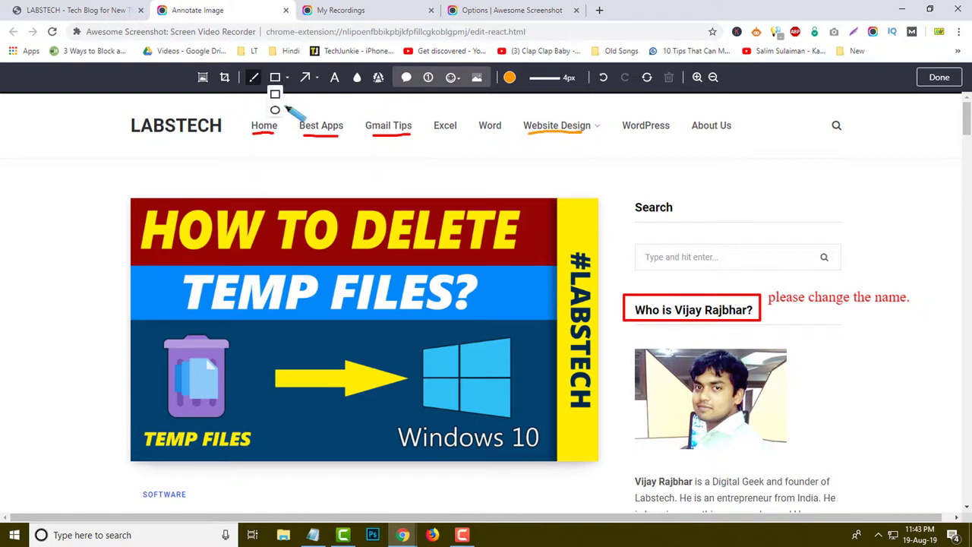
pyautogui.click(277, 117)
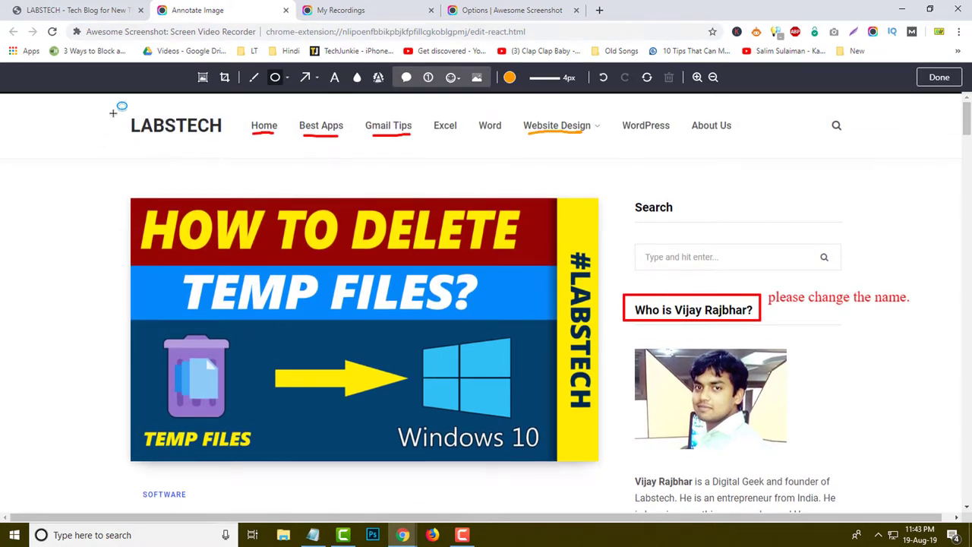
# Circle the LABSTECH logo with an orange ellipse and draw an orange arrow to Search.
pyautogui.moveTo(114, 111)
pyautogui.mouseDown()
pyautogui.moveTo(173, 151)
pyautogui.moveTo(237, 163)
pyautogui.moveTo(208, 148)
pyautogui.mouseUp()
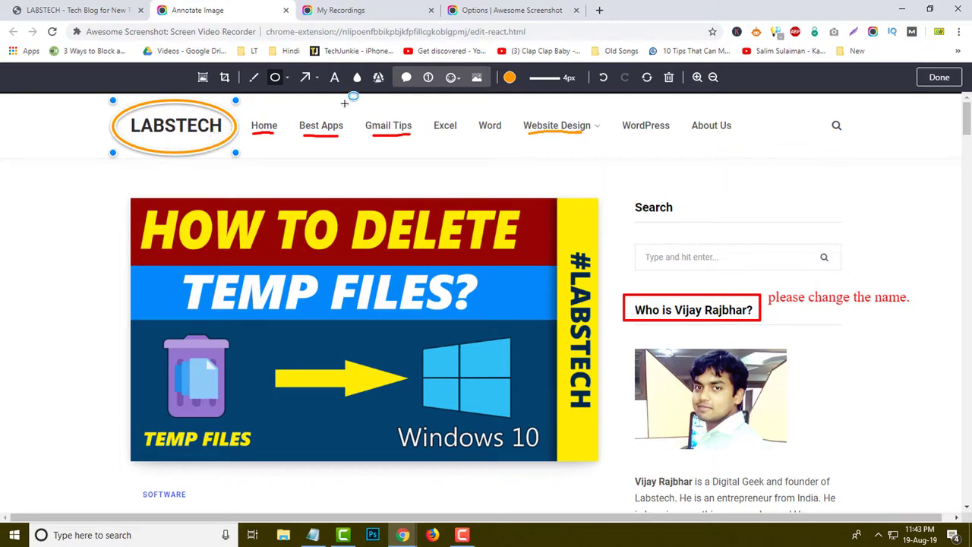
pyautogui.click(319, 85)
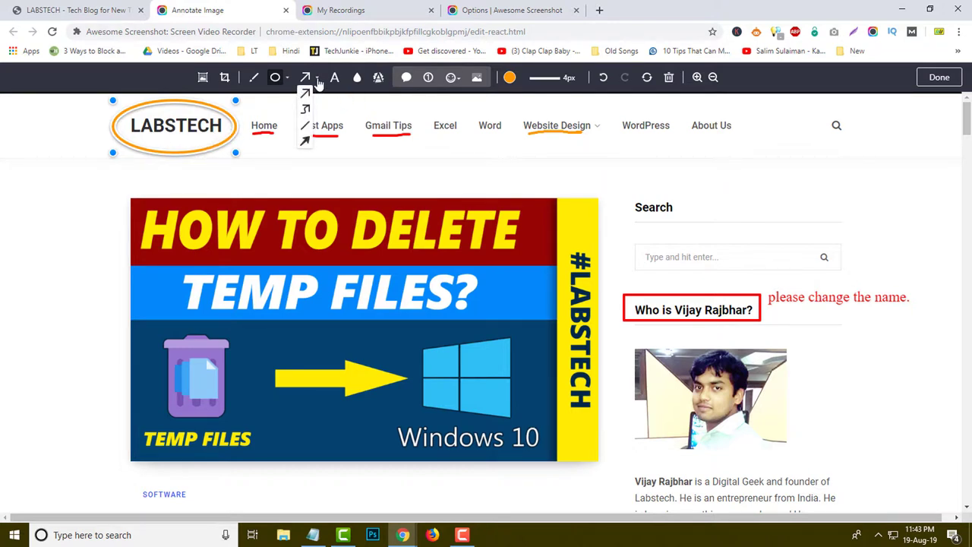
pyautogui.click(305, 142)
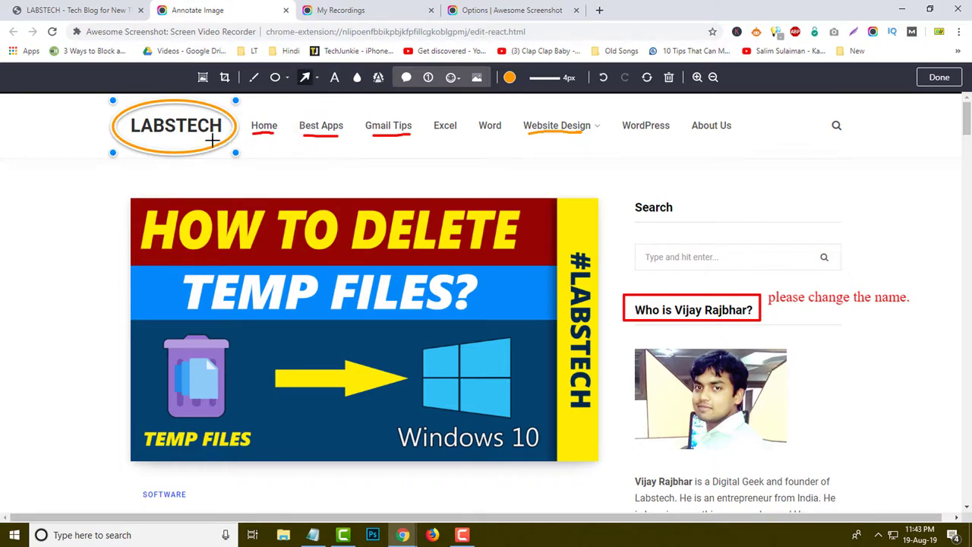
pyautogui.moveTo(228, 143)
pyautogui.mouseDown()
pyautogui.moveTo(614, 211)
pyautogui.moveTo(679, 231)
pyautogui.moveTo(622, 204)
pyautogui.mouseUp()
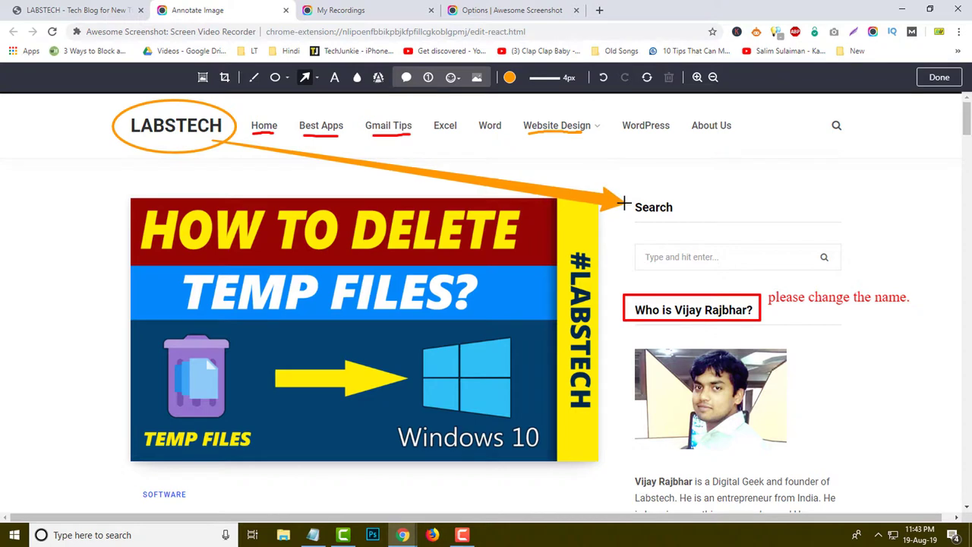
pyautogui.click(317, 79)
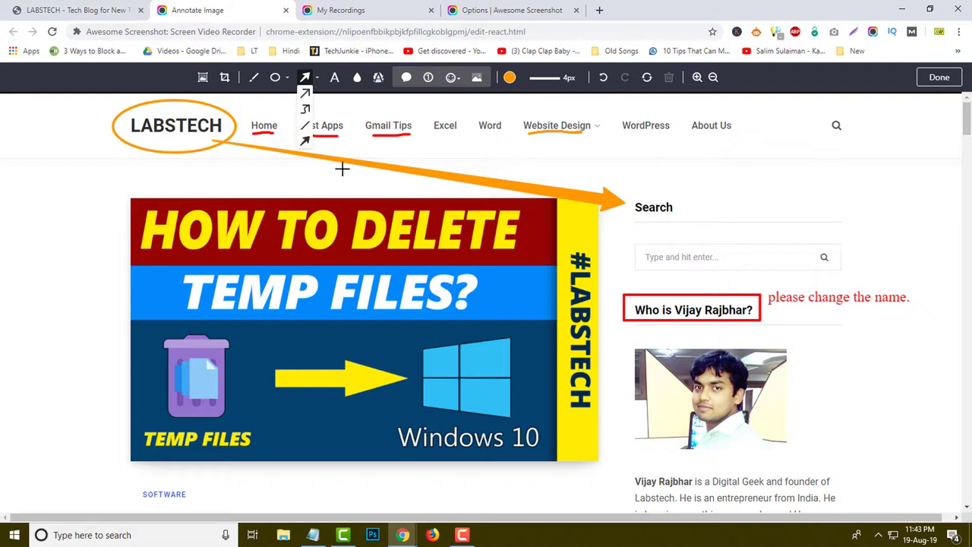
pyautogui.click(306, 126)
# Draw orange lines boxing the Temp Files article summary.
pyautogui.scroll(-5, 296, 209)
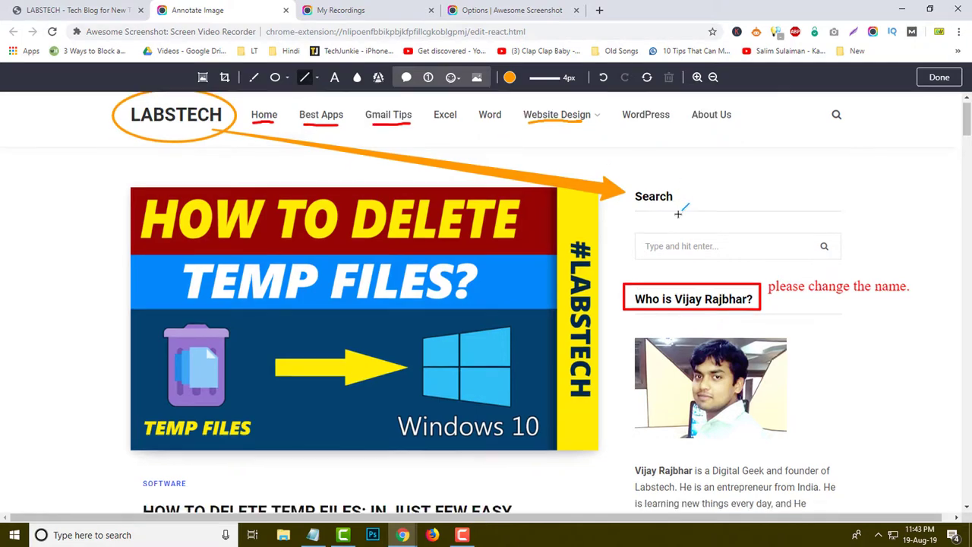
pyautogui.scroll(2, 296, 209)
pyautogui.scroll(3, 296, 209)
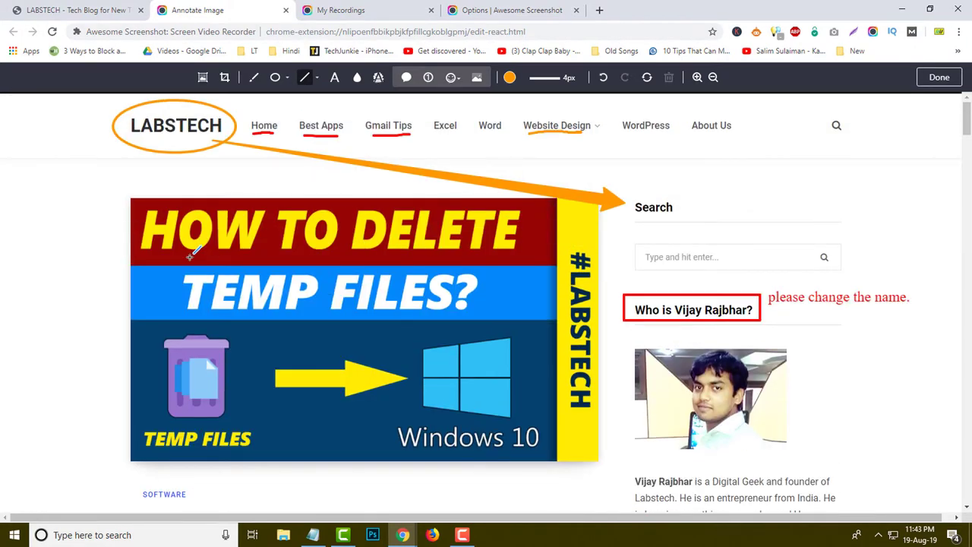
pyautogui.scroll(-5, 126, 277)
pyautogui.scroll(2, 133, 274)
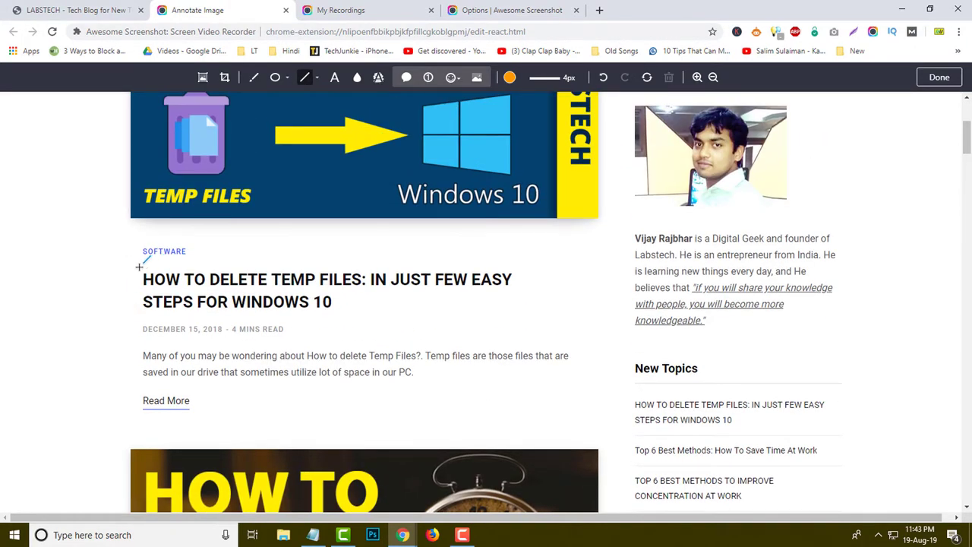
pyautogui.moveTo(133, 234)
pyautogui.mouseDown()
pyautogui.moveTo(607, 231)
pyautogui.moveTo(610, 253)
pyautogui.moveTo(609, 404)
pyautogui.moveTo(104, 393)
pyautogui.moveTo(135, 411)
pyautogui.mouseUp()
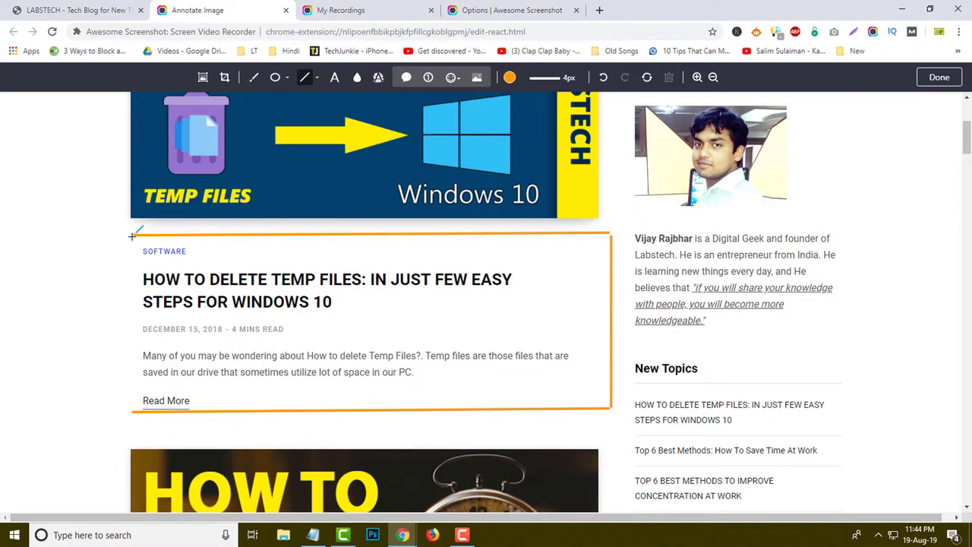
pyautogui.moveTo(132, 237); pyautogui.dragTo(129, 411)
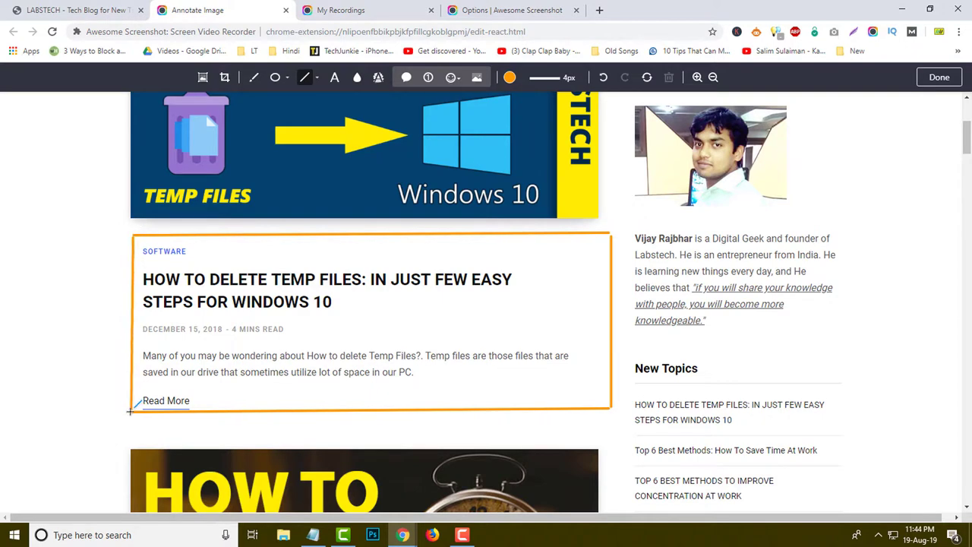
# Draw a straight orange arrow from Search to the search box's magnifier, then select the elbow arrow style.
pyautogui.scroll(2, 470, 352)
pyautogui.scroll(-3, 503, 347)
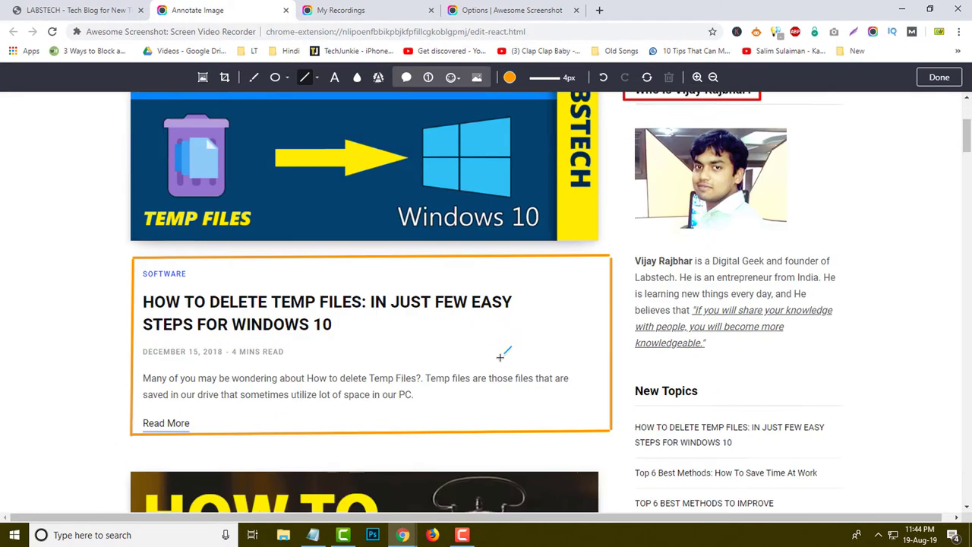
pyautogui.scroll(2, 545, 353)
pyautogui.scroll(1, 545, 357)
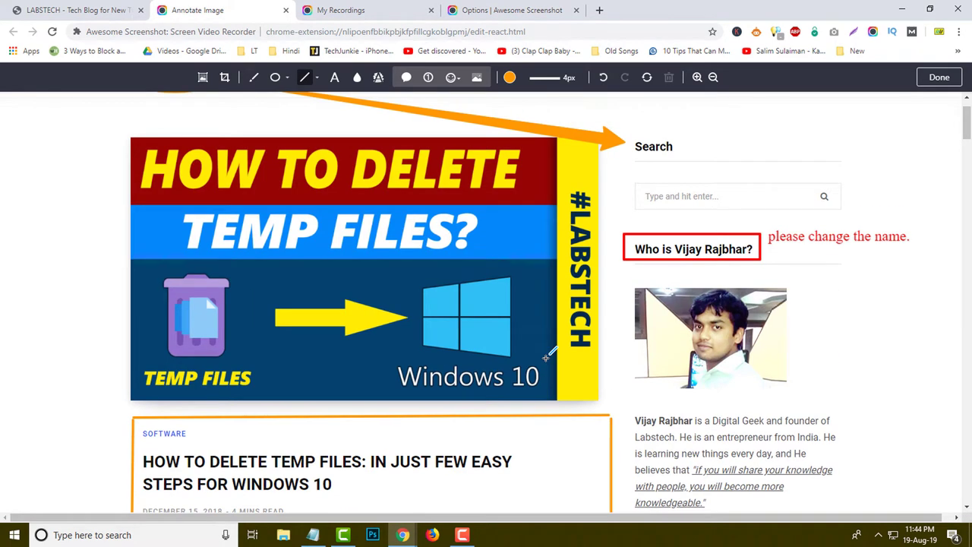
pyautogui.click(316, 78)
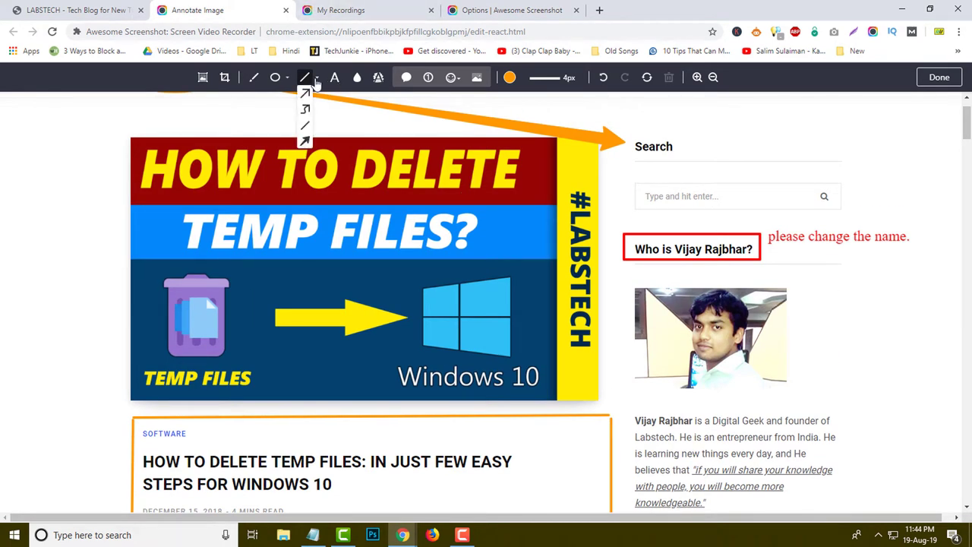
pyautogui.click(302, 139)
pyautogui.moveTo(674, 147); pyautogui.dragTo(813, 191)
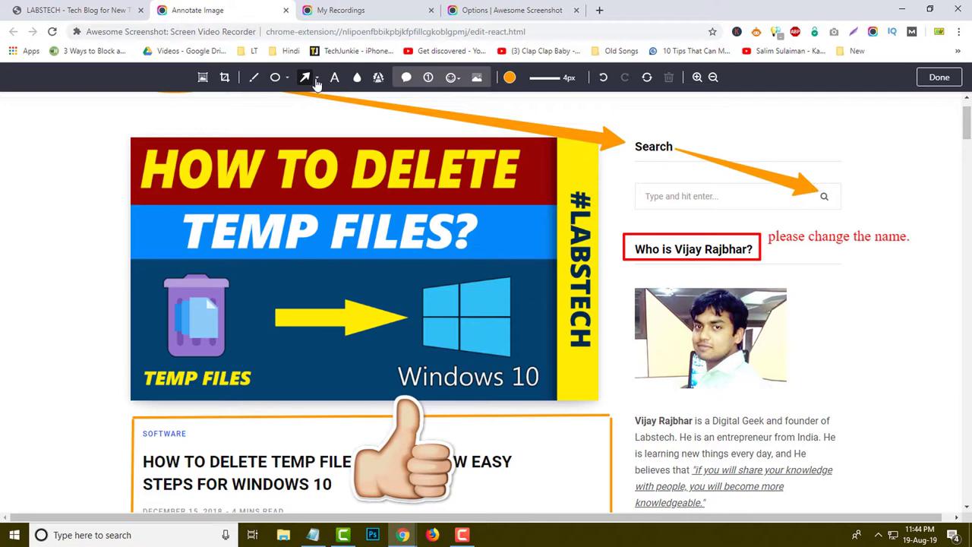
pyautogui.click(317, 78)
pyautogui.click(306, 112)
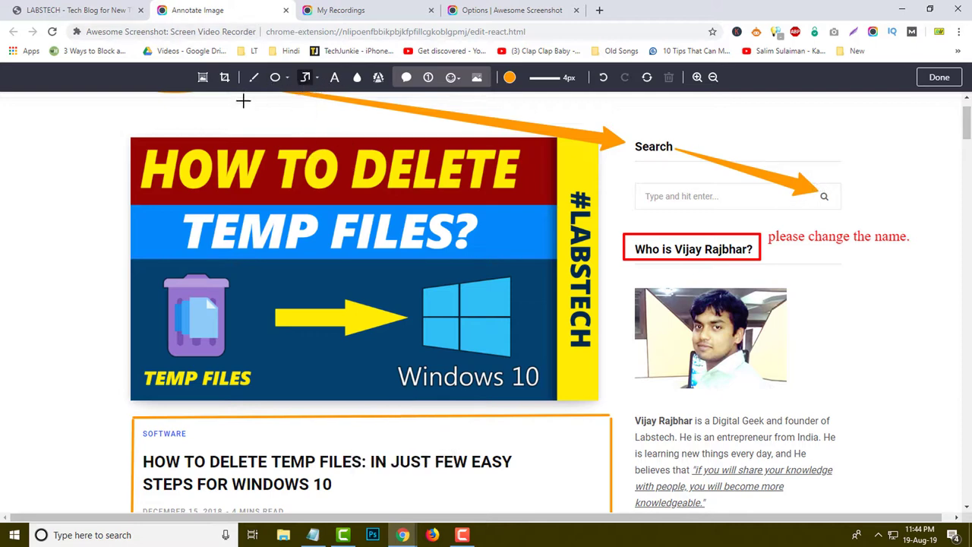
# Draw a curved orange arrow from New Topics toward the first topic, adjusting its end and curve.
pyautogui.scroll(-6, 581, 396)
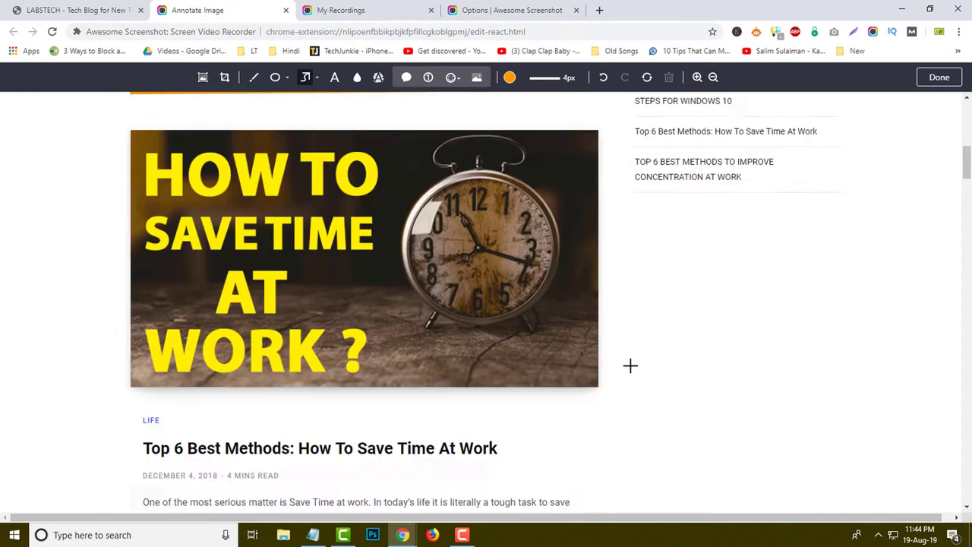
pyautogui.scroll(3, 629, 364)
pyautogui.moveTo(692, 300)
pyautogui.mouseDown()
pyautogui.moveTo(689, 341)
pyautogui.moveTo(610, 412)
pyautogui.moveTo(613, 395)
pyautogui.moveTo(797, 382)
pyautogui.moveTo(801, 324)
pyautogui.moveTo(763, 361)
pyautogui.moveTo(751, 292)
pyautogui.moveTo(729, 355)
pyautogui.moveTo(774, 357)
pyautogui.moveTo(739, 352)
pyautogui.mouseUp()
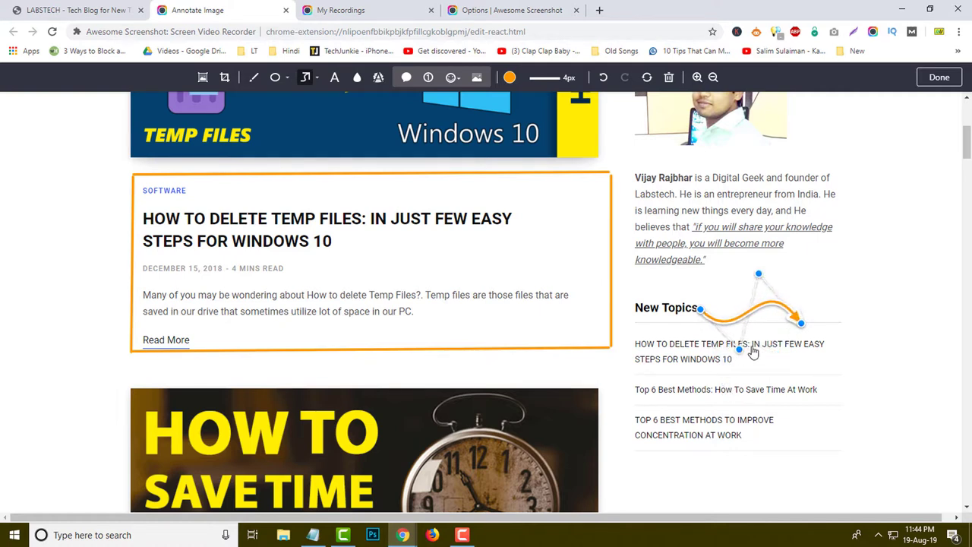
pyautogui.moveTo(806, 328)
pyautogui.mouseDown()
pyautogui.moveTo(823, 342)
pyautogui.moveTo(804, 334)
pyautogui.moveTo(816, 330)
pyautogui.mouseUp()
pyautogui.moveTo(735, 356)
pyautogui.mouseDown()
pyautogui.moveTo(740, 343)
pyautogui.moveTo(739, 362)
pyautogui.mouseUp()
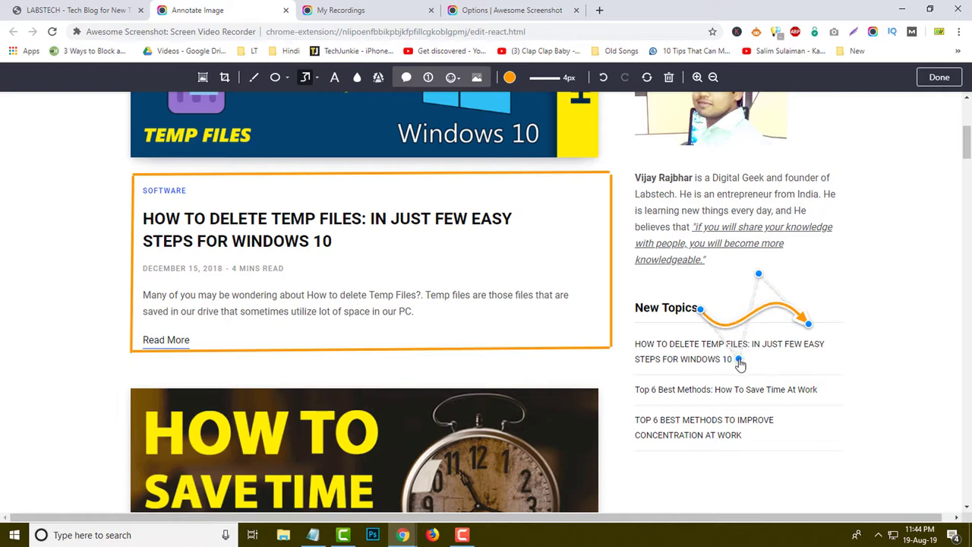
# Add an upright text annotation reading 'text' beside the profile photo.
pyautogui.scroll(3, 562, 267)
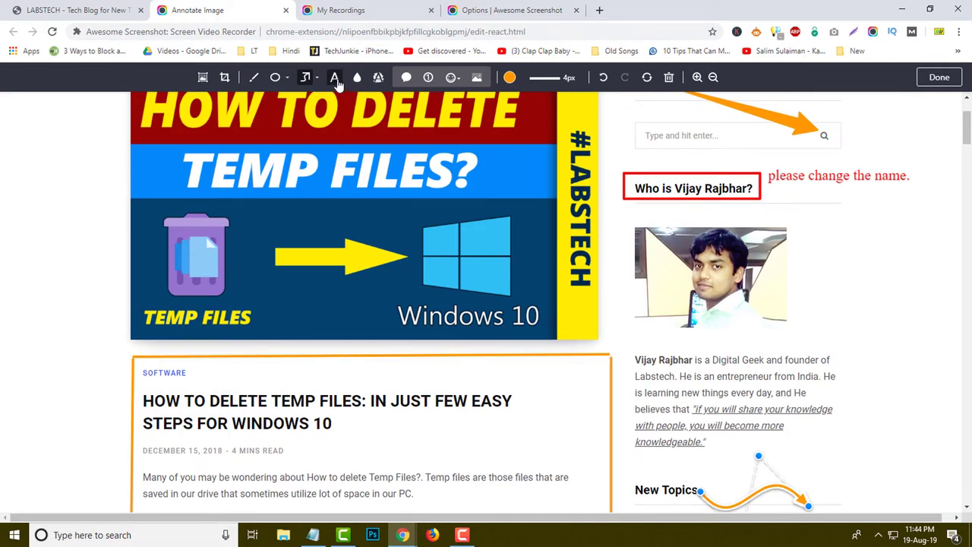
pyautogui.click(334, 79)
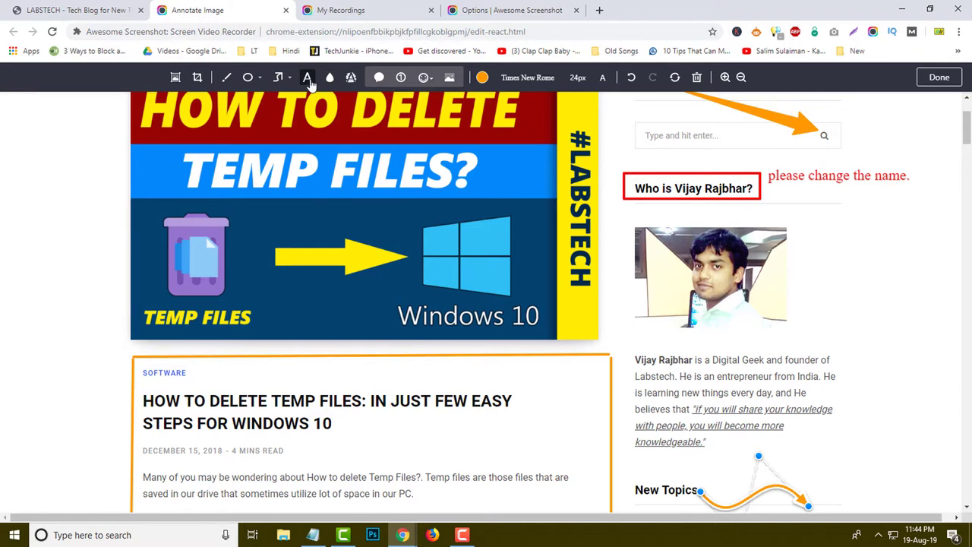
pyautogui.click(816, 222)
pyautogui.click(818, 221)
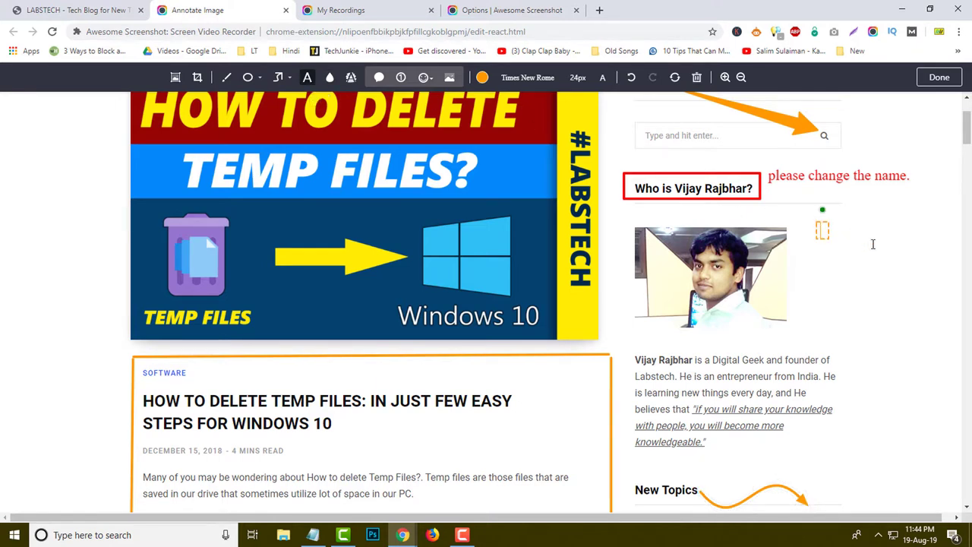
pyautogui.write('livedin')
pyautogui.press('BackSpace')
pyautogui.press('BackSpace')
pyautogui.press('BackSpace')
pyautogui.press('BackSpace')
pyautogui.press('BackSpace')
pyautogui.press('BackSpace')
pyautogui.press('BackSpace')
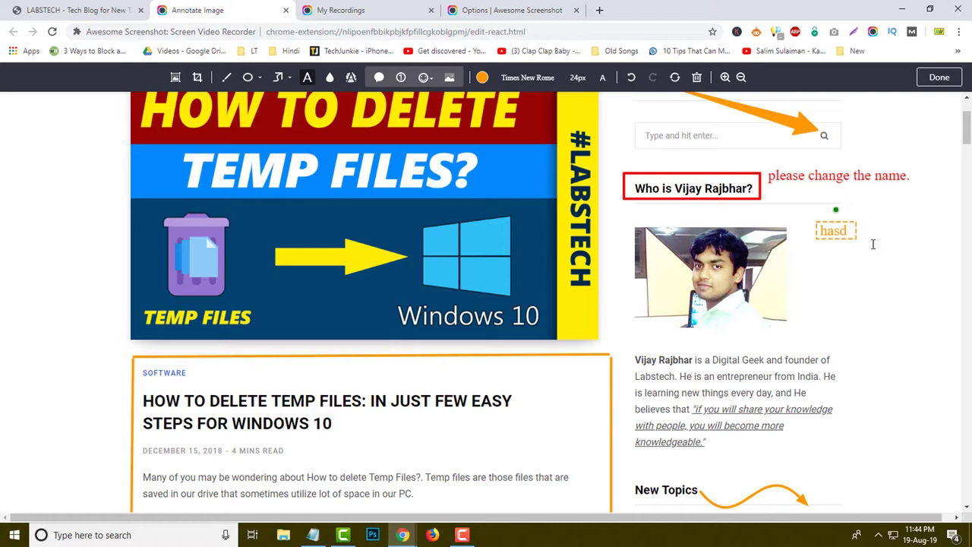
pyautogui.write('text')
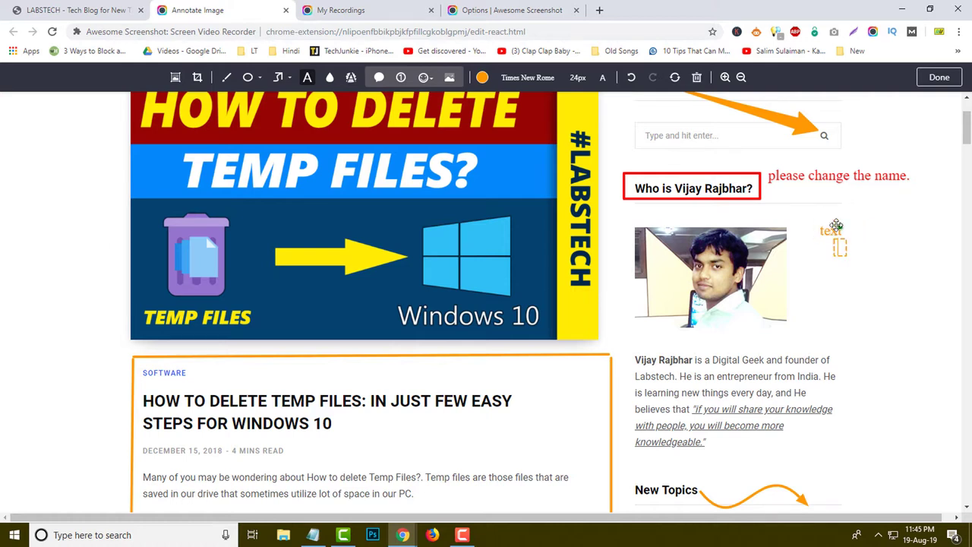
pyautogui.moveTo(834, 210); pyautogui.dragTo(840, 228)
pyautogui.click(848, 233)
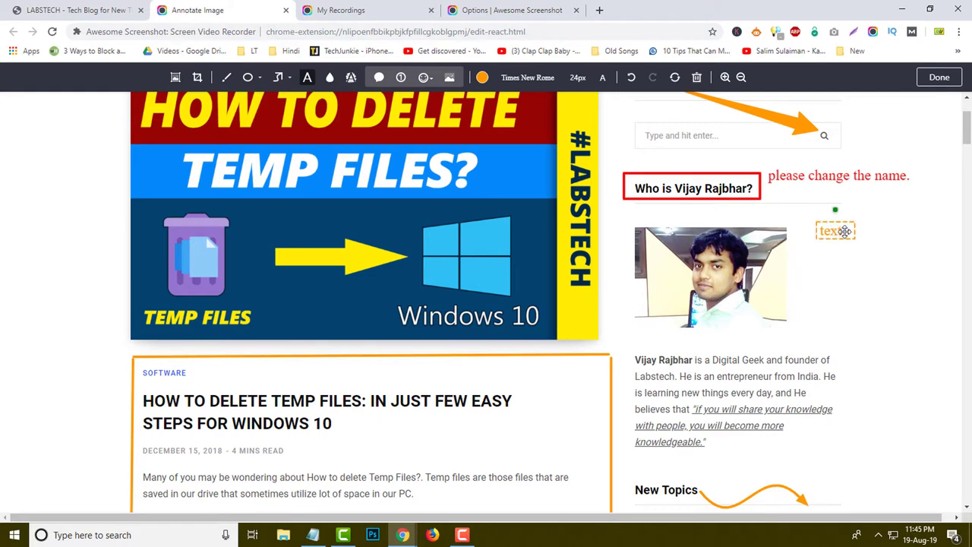
# Colour the text annotation red, after briefly trying light orange.
pyautogui.click(482, 79)
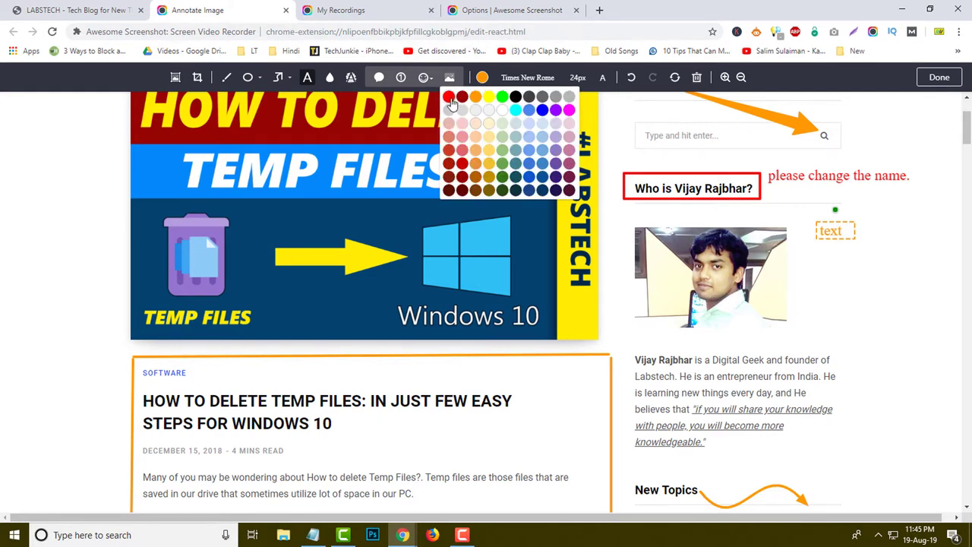
pyautogui.click(453, 104)
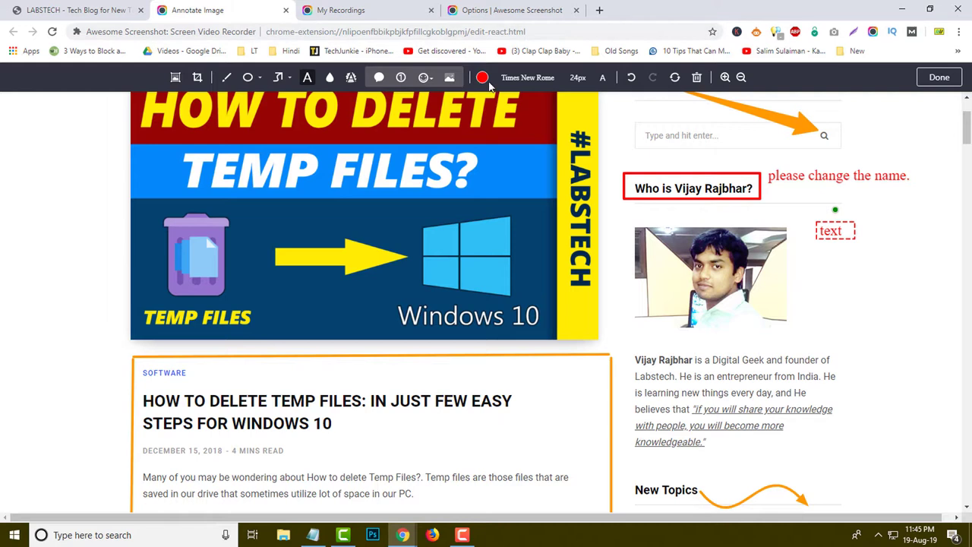
pyautogui.click(481, 78)
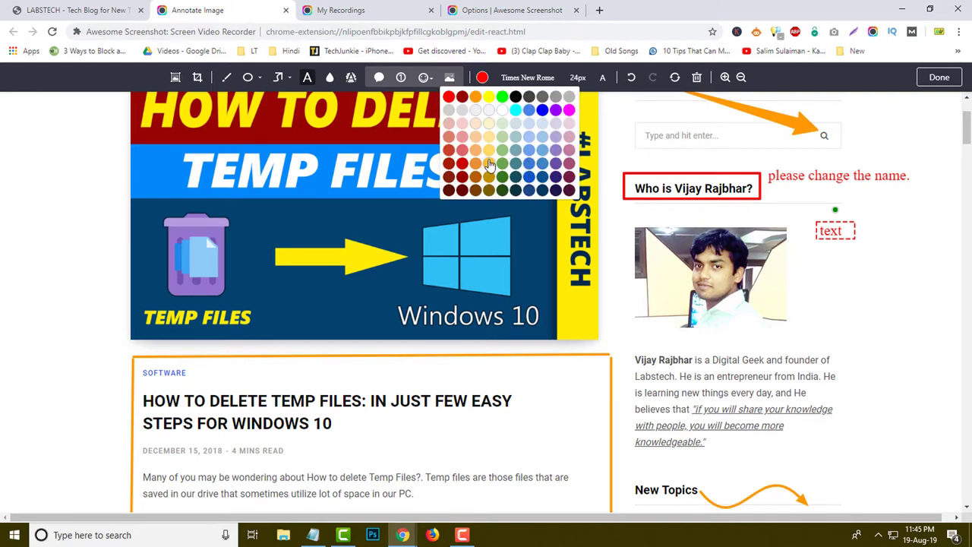
pyautogui.click(489, 164)
pyautogui.click(482, 79)
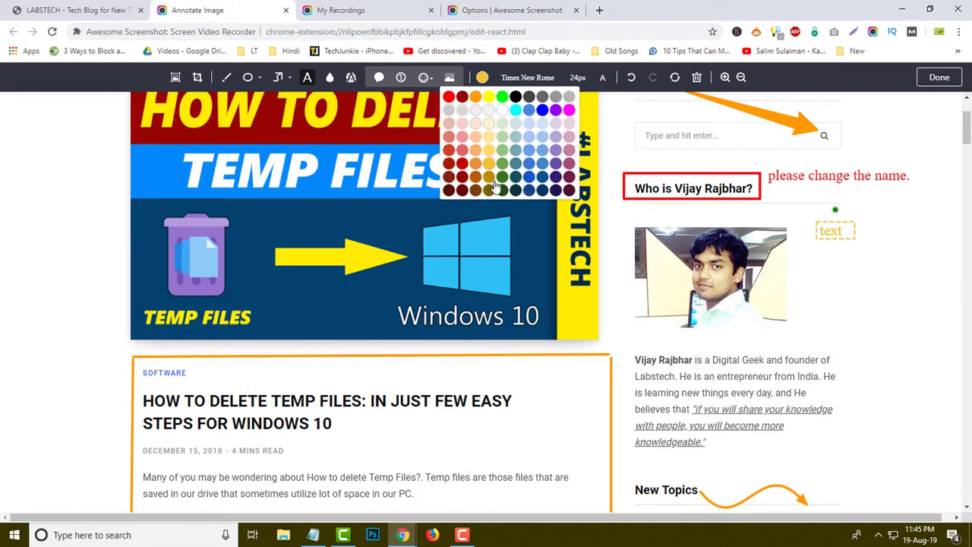
pyautogui.click(453, 104)
pyautogui.click(874, 256)
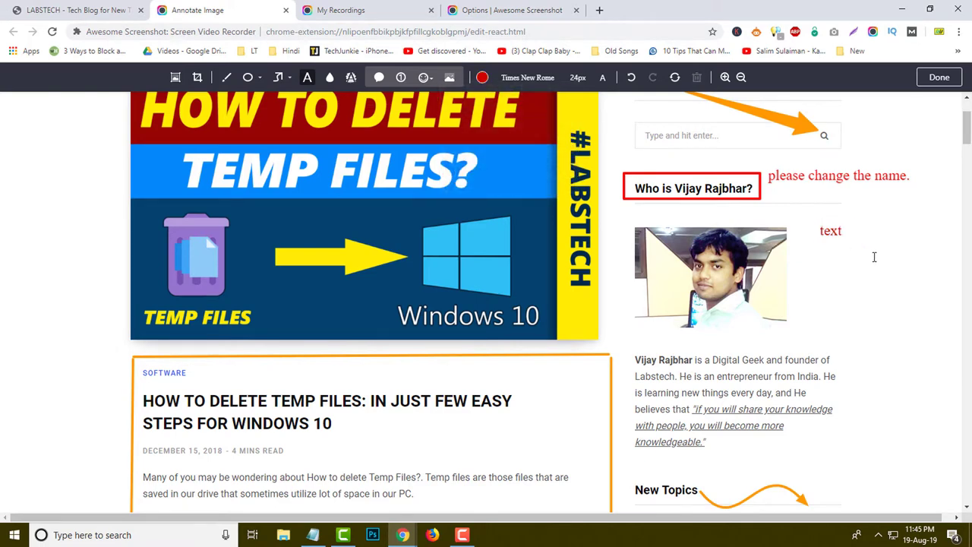
pyautogui.scroll(2, 864, 262)
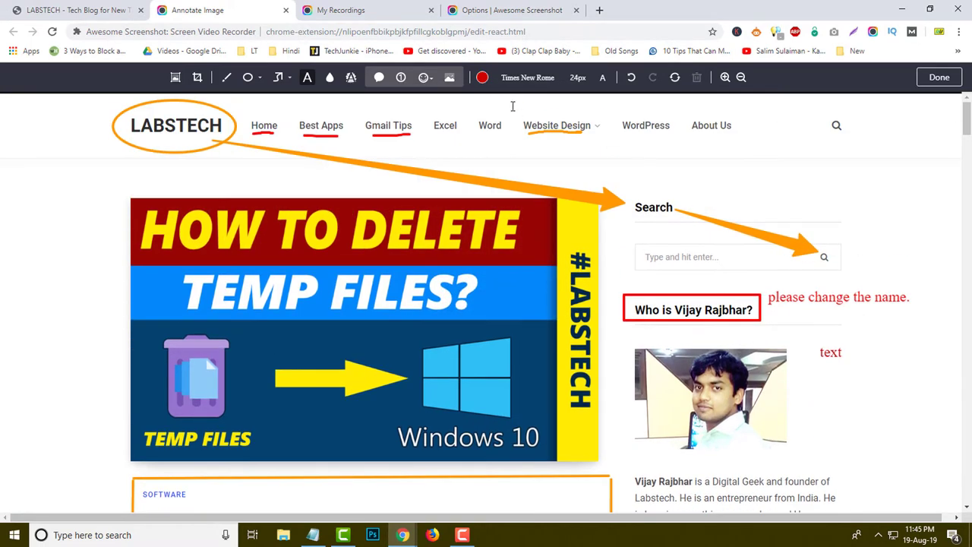
# Set the text annotation's font to Limelight and move it below the LABSTECH logo.
pyautogui.click(527, 77)
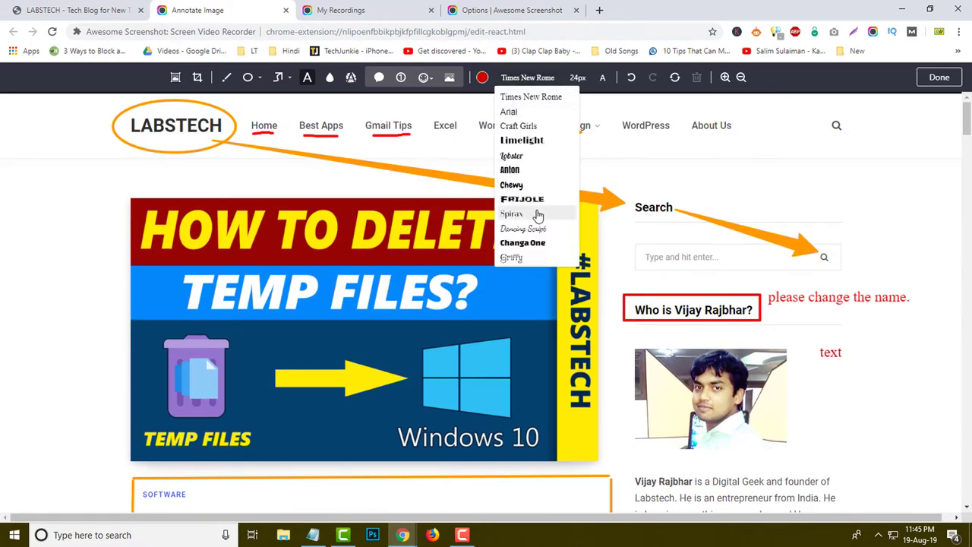
pyautogui.click(830, 351)
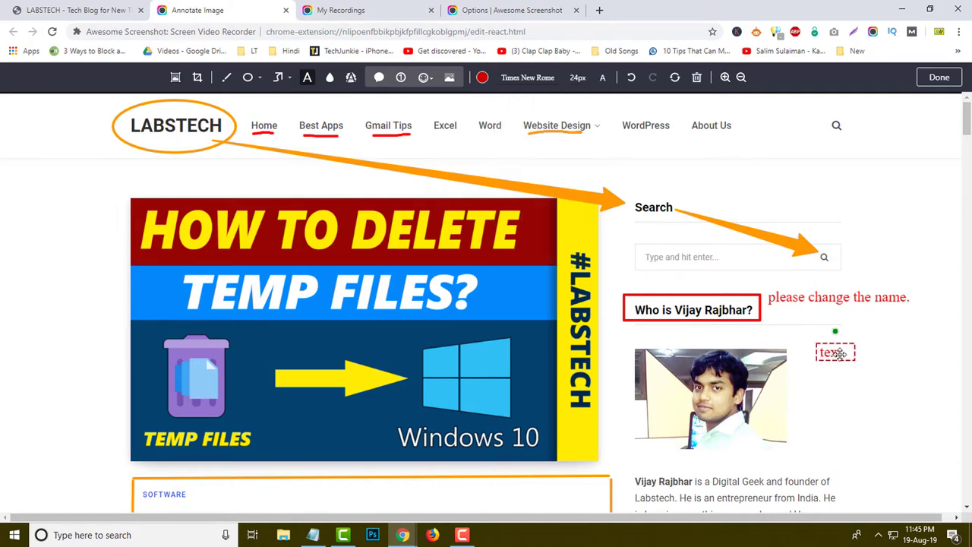
pyautogui.click(507, 79)
pyautogui.click(520, 144)
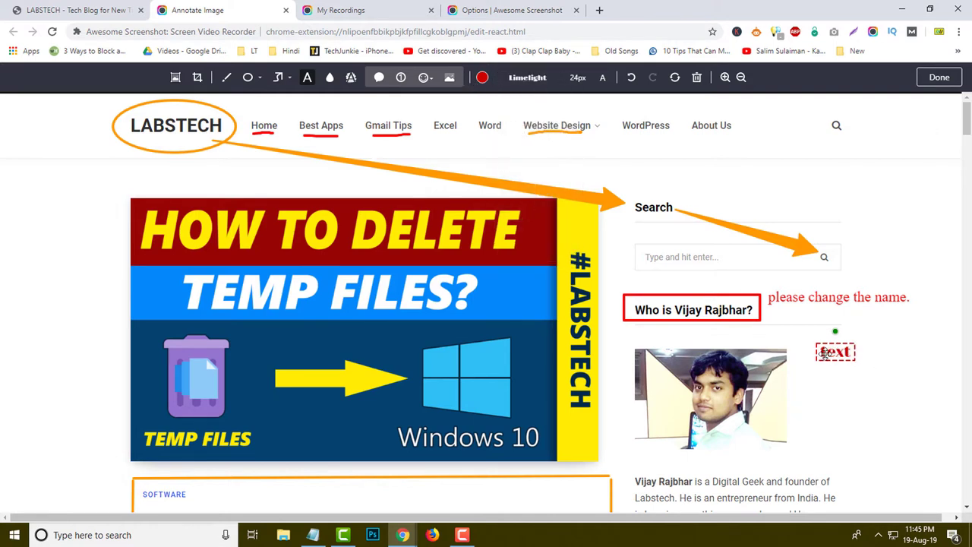
pyautogui.moveTo(821, 353)
pyautogui.mouseDown()
pyautogui.moveTo(507, 334)
pyautogui.moveTo(141, 180)
pyautogui.mouseUp()
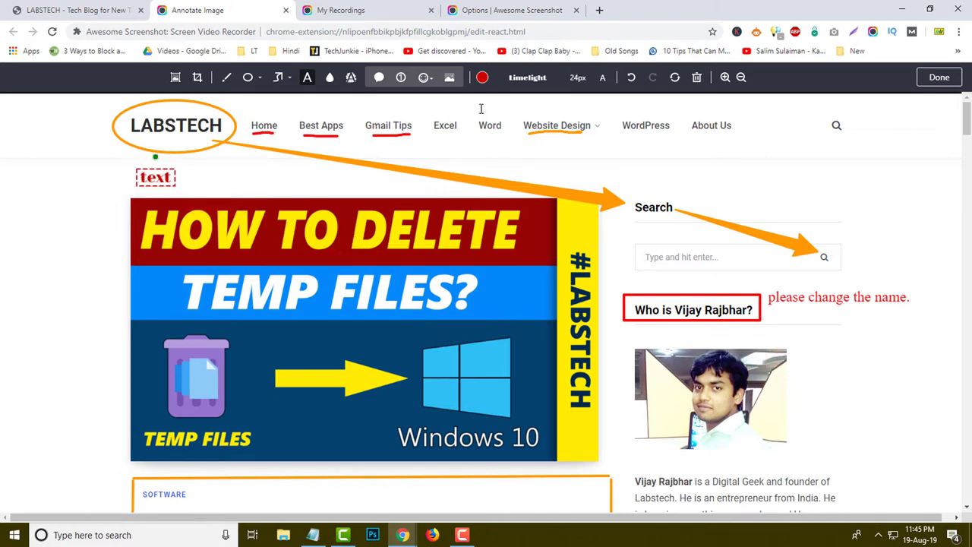
# Enlarge the annotation text to 36px and give it a red background.
pyautogui.click(577, 79)
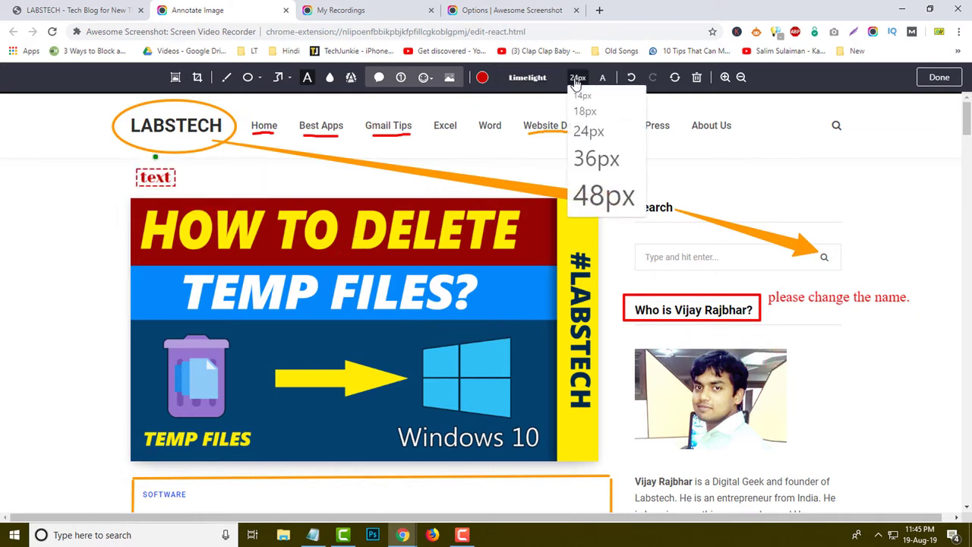
pyautogui.click(596, 159)
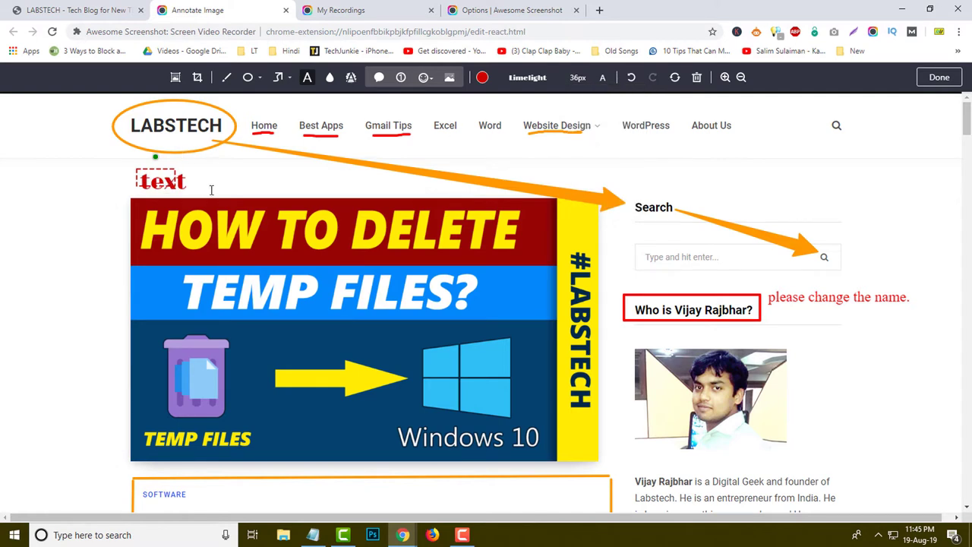
pyautogui.click(603, 80)
pyautogui.click(604, 79)
pyautogui.click(603, 80)
pyautogui.click(603, 80)
pyautogui.click(603, 79)
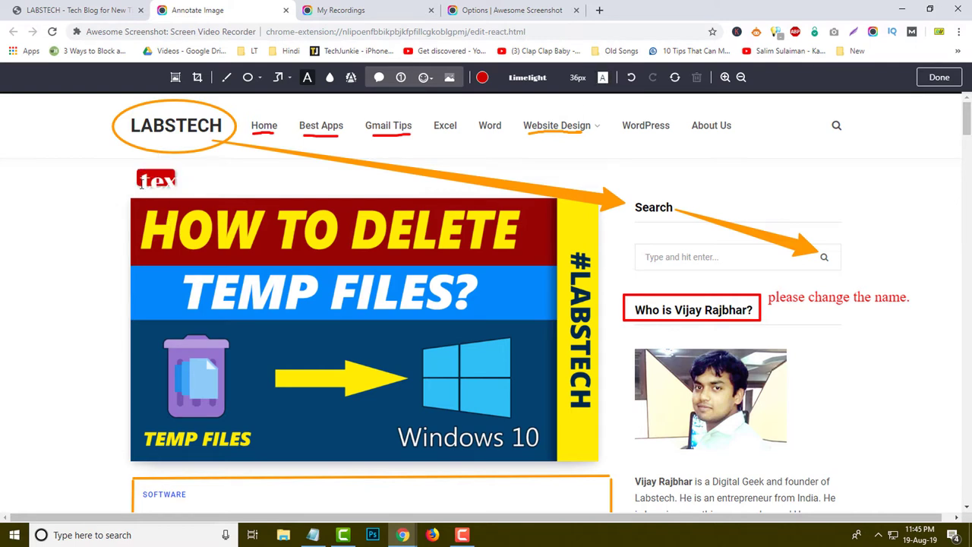
# Move the text annotation near the page's search box and recolour it yellow.
pyautogui.click(173, 186)
pyautogui.moveTo(174, 186)
pyautogui.mouseDown()
pyautogui.moveTo(296, 205)
pyautogui.moveTo(850, 198)
pyautogui.moveTo(800, 177)
pyautogui.mouseUp()
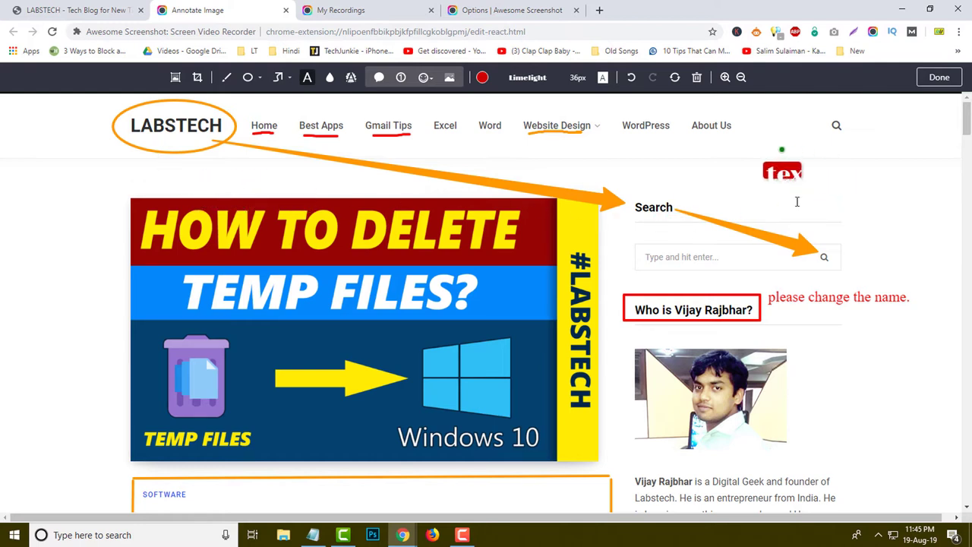
pyautogui.click(484, 77)
pyautogui.click(488, 97)
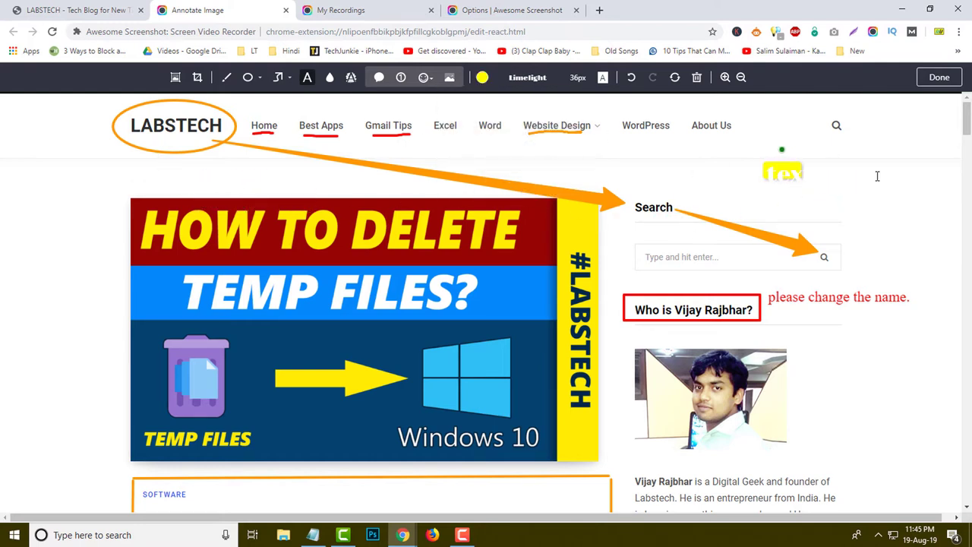
pyautogui.moveTo(781, 178)
pyautogui.mouseDown()
pyautogui.moveTo(781, 202)
pyautogui.moveTo(779, 192)
pyautogui.mouseUp()
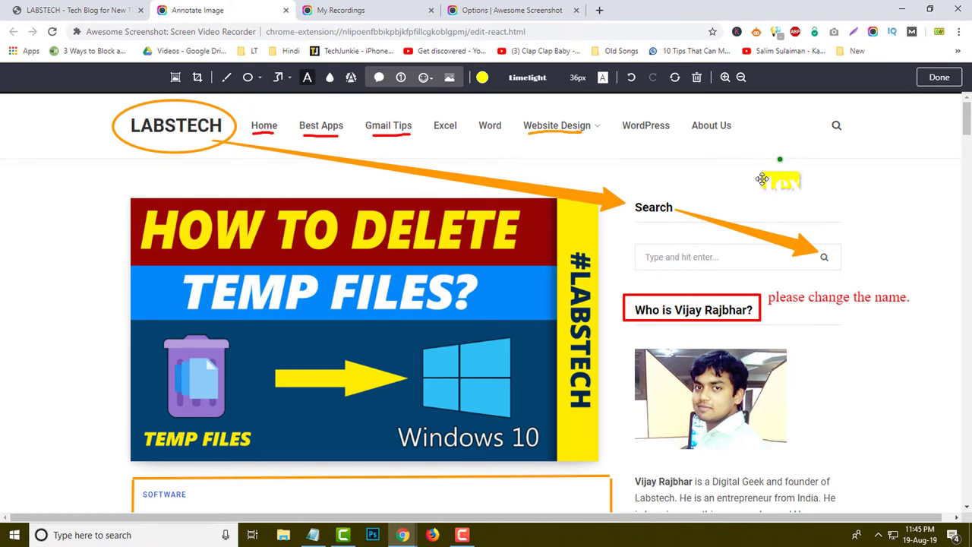
# Undo repeatedly until the text annotation and the red author-heading box are gone.
pyautogui.click(630, 78)
pyautogui.click(630, 79)
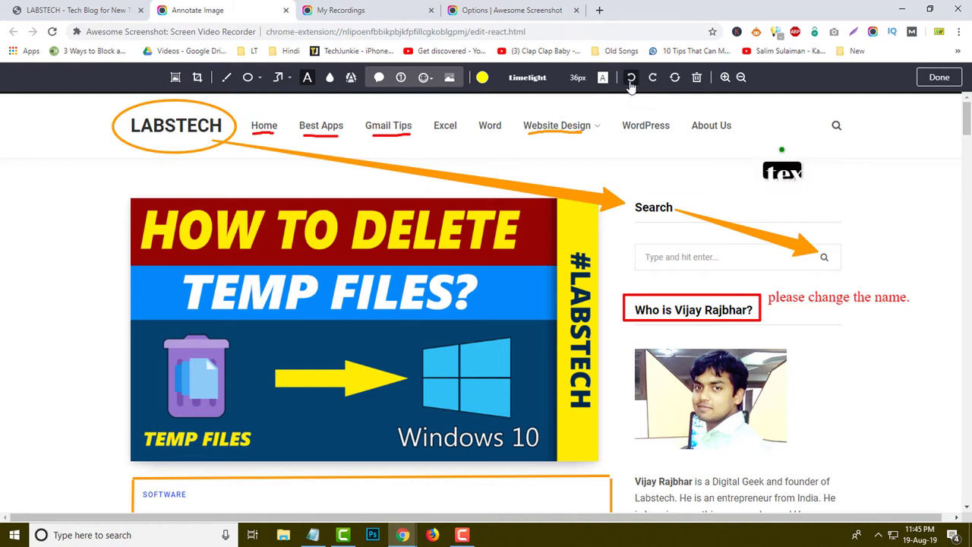
pyautogui.click(630, 78)
pyautogui.click(630, 78)
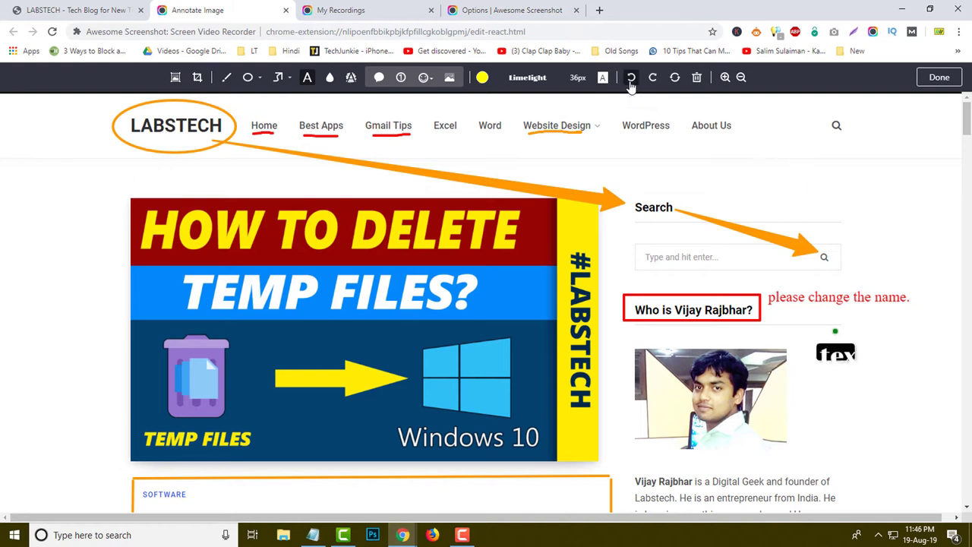
pyautogui.click(630, 78)
pyautogui.click(630, 78)
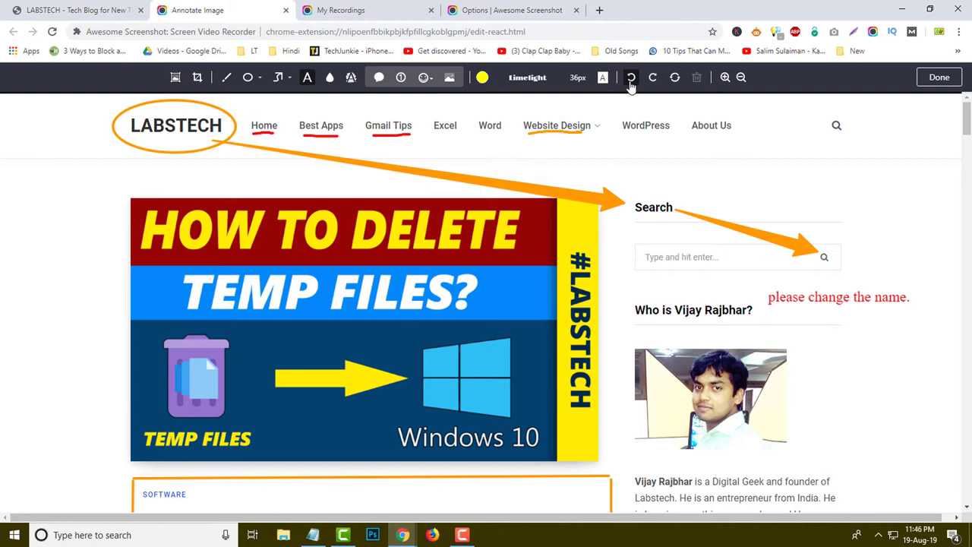
pyautogui.click(630, 79)
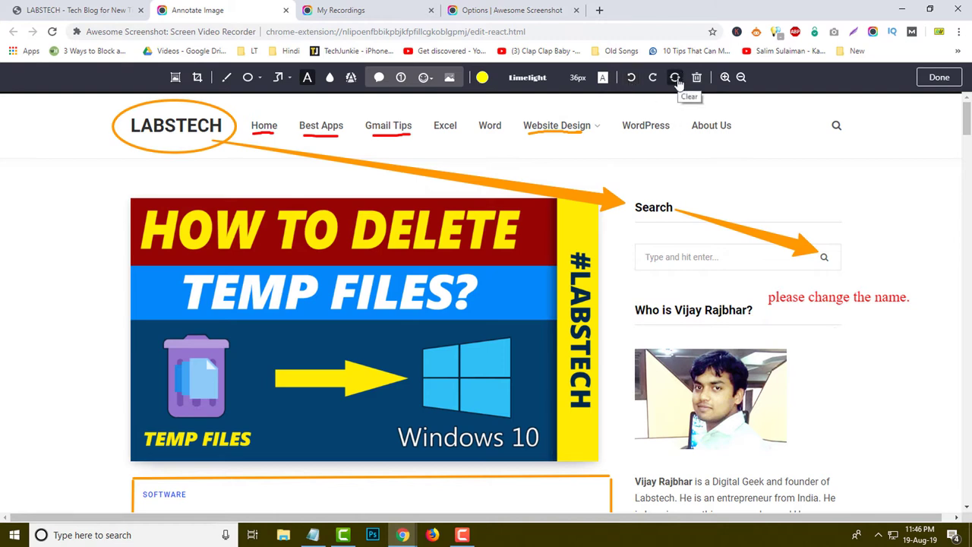
# Clear all annotations from the labstech.org capture.
pyautogui.scroll(-3, 785, 305)
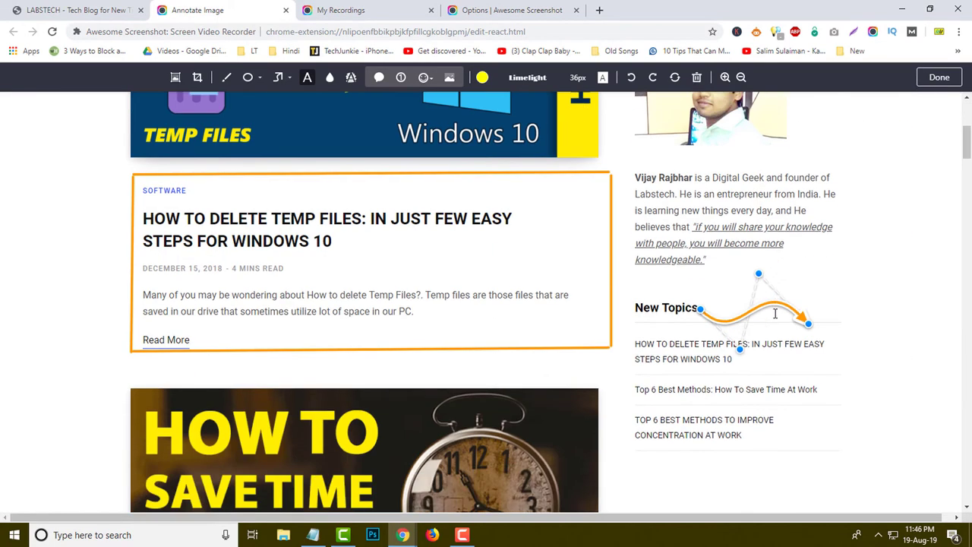
pyautogui.scroll(3, 774, 310)
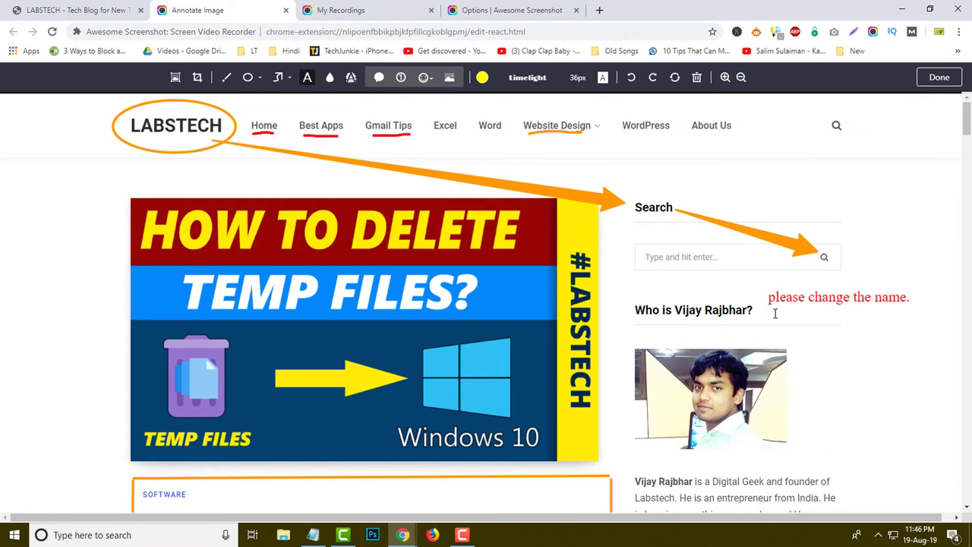
pyautogui.click(676, 80)
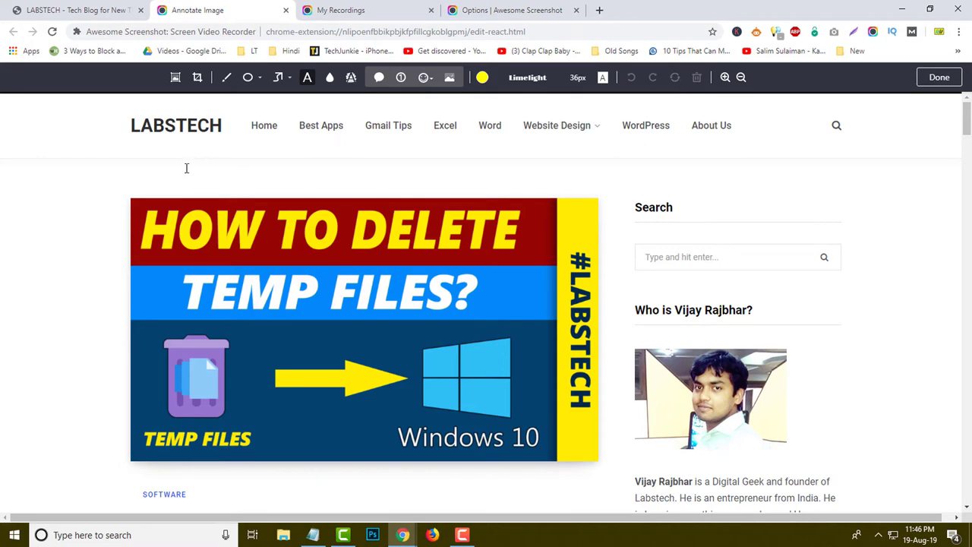
pyautogui.scroll(-8, 881, 273)
pyautogui.scroll(10, 602, 288)
# Zoom the canvas out to 75%.
pyautogui.click(741, 79)
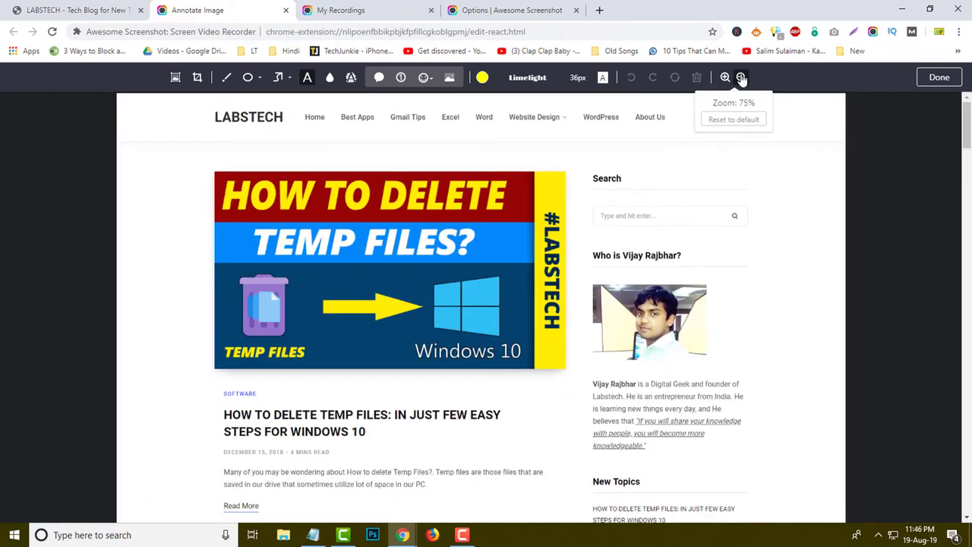
pyautogui.click(741, 79)
pyautogui.click(725, 77)
pyautogui.click(725, 77)
pyautogui.click(741, 78)
# Finish editing and download the clean labstech.org capture as an image.
pyautogui.click(937, 79)
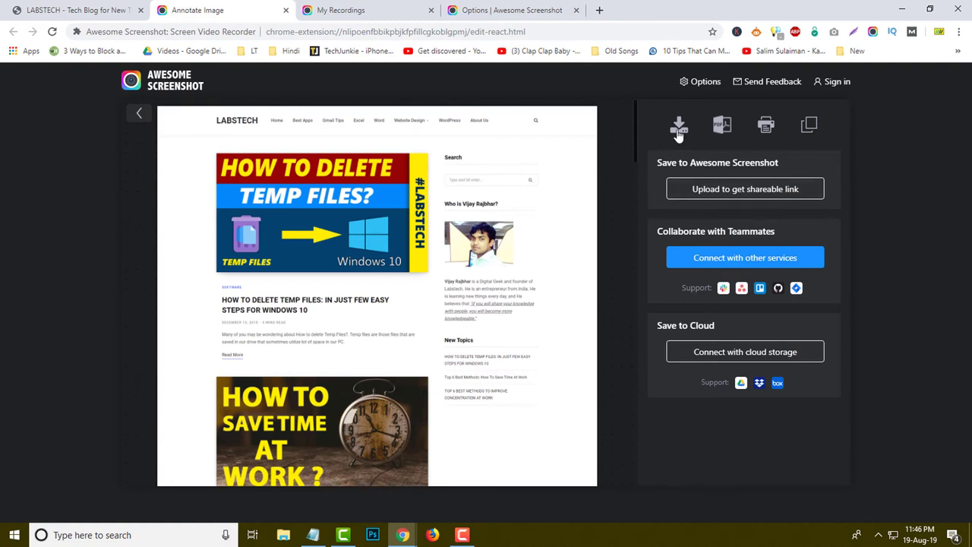
pyautogui.click(676, 128)
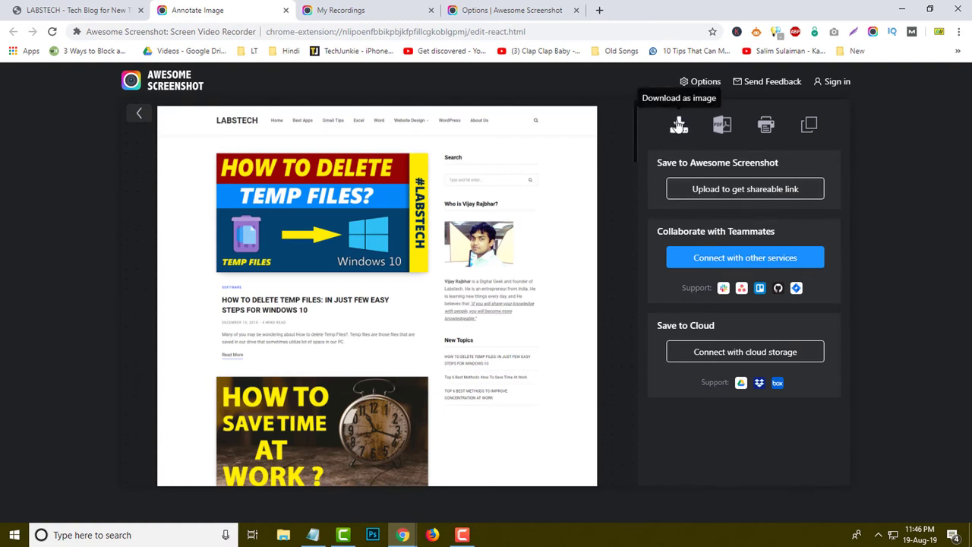